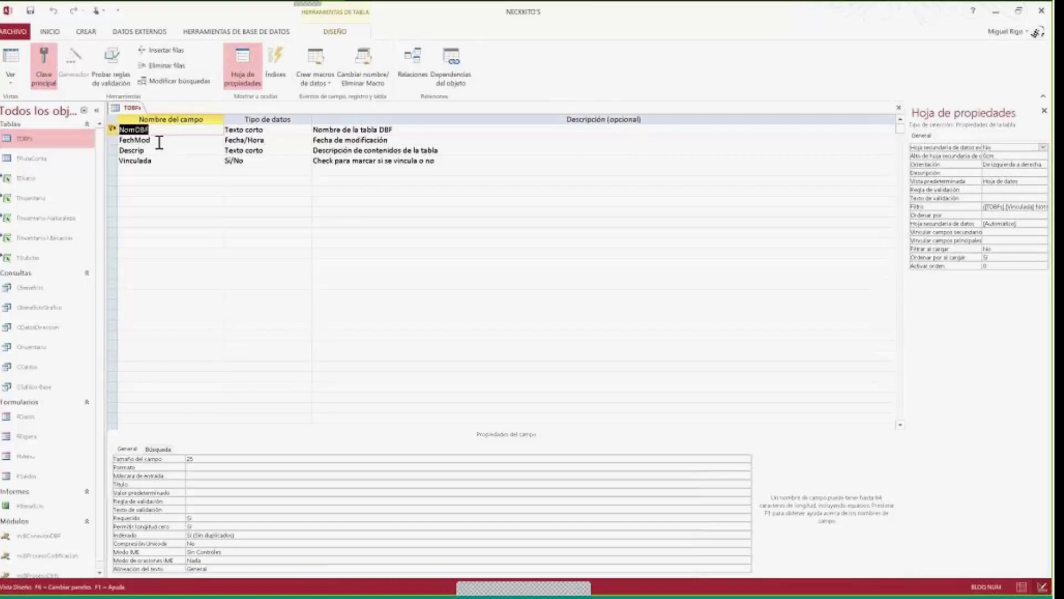
Review the Descrip and Vinculada fields in the TDBFs table design, and show the table's records in Datasheet view.
left_click(166, 152)
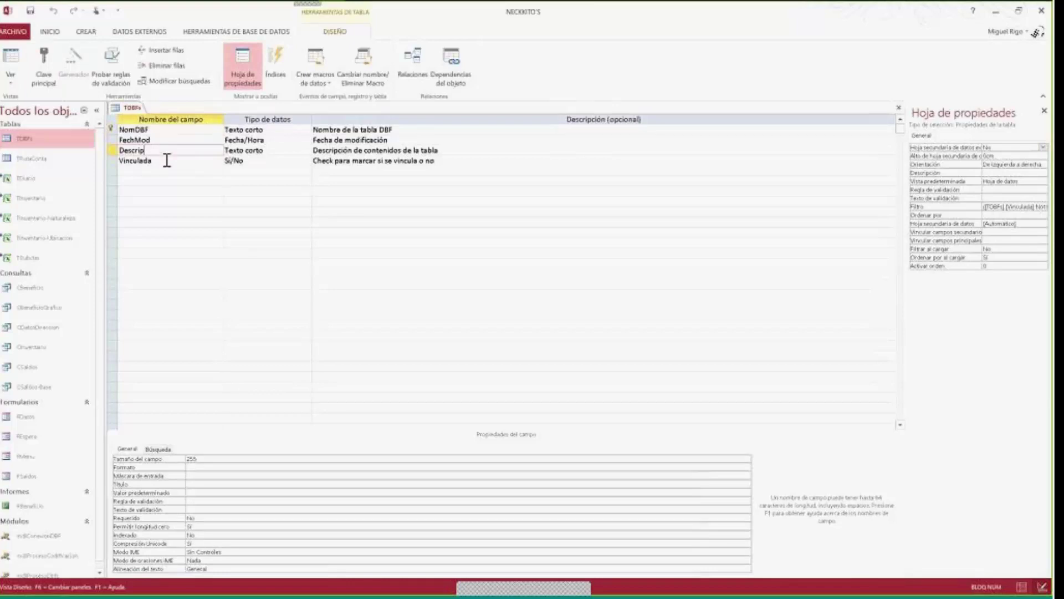
left_click(167, 161)
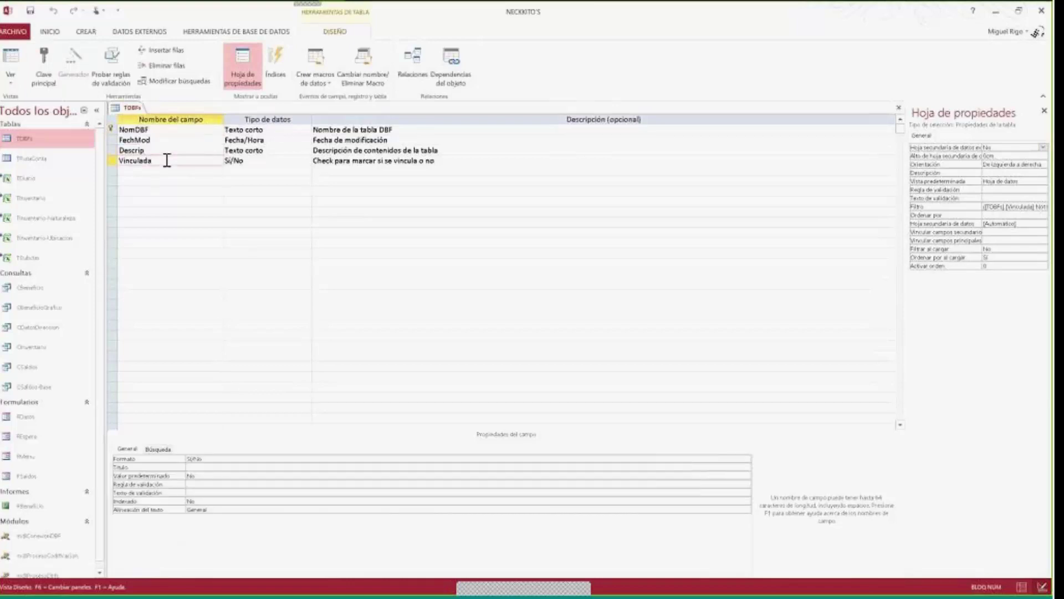
left_click(12, 59)
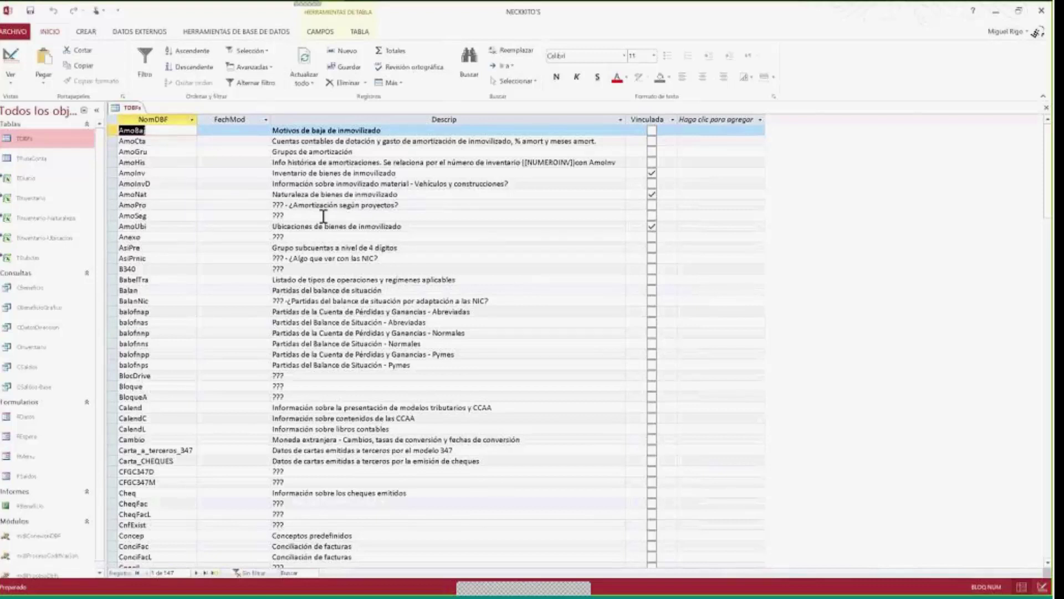
left_click(324, 216)
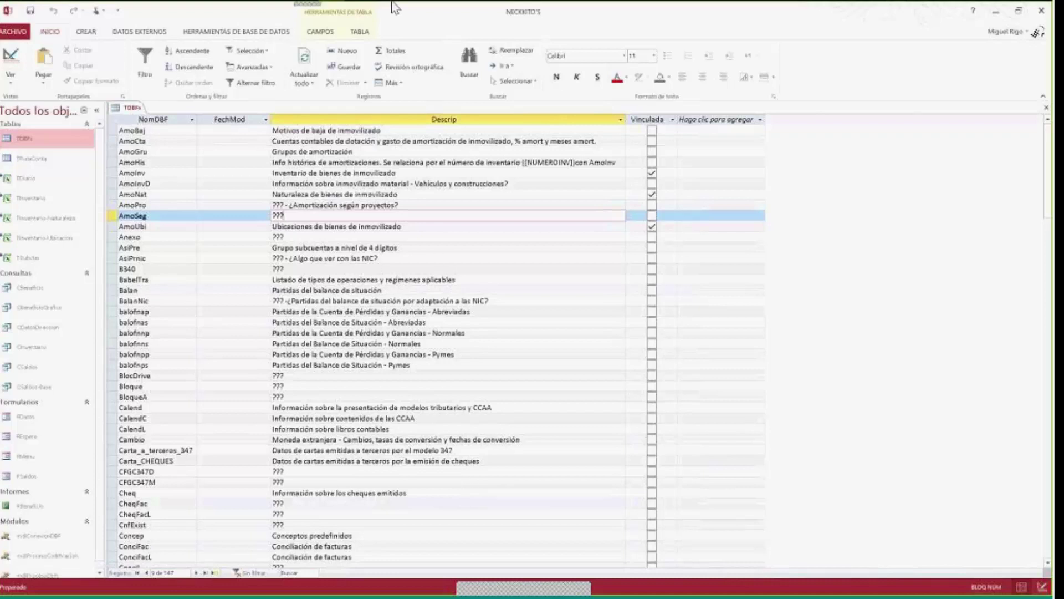
Switch to the PowerPoint slide show and advance to the slide "Sistemática dbf's (II)".
mouse_move(354, 18)
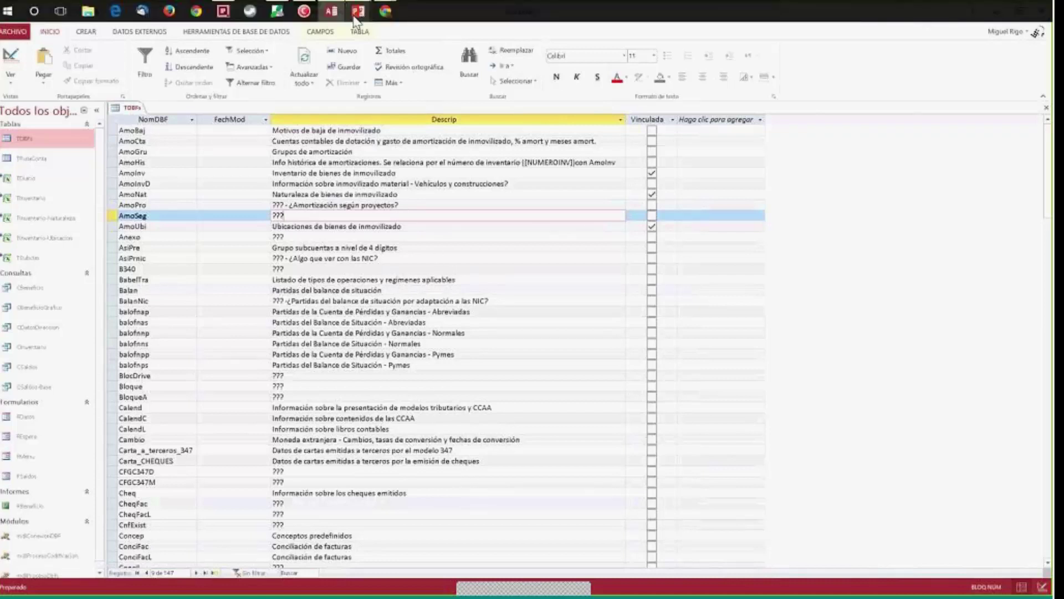
left_click(360, 61)
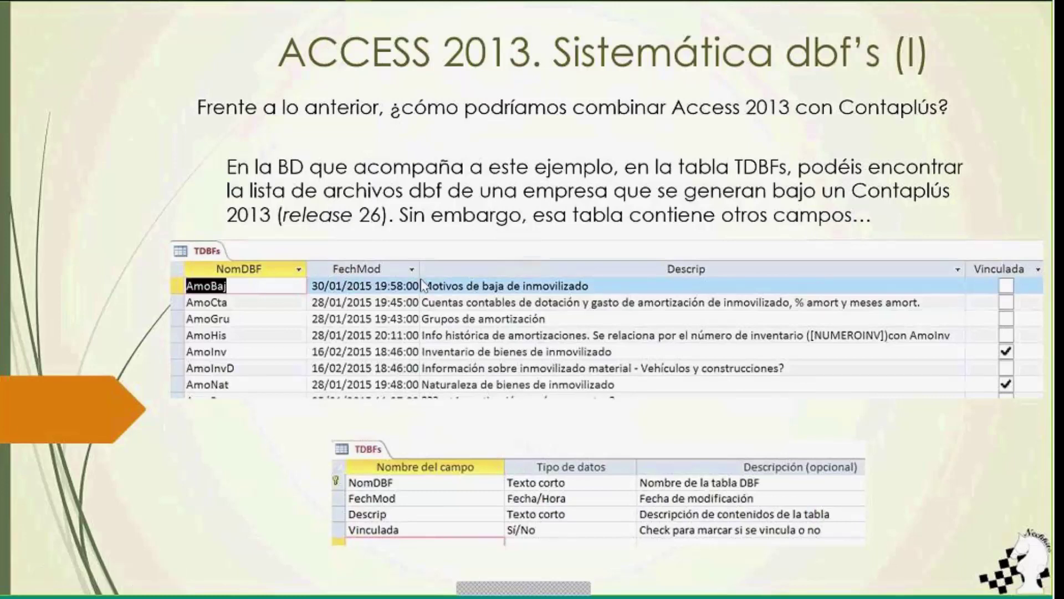
left_click(421, 279)
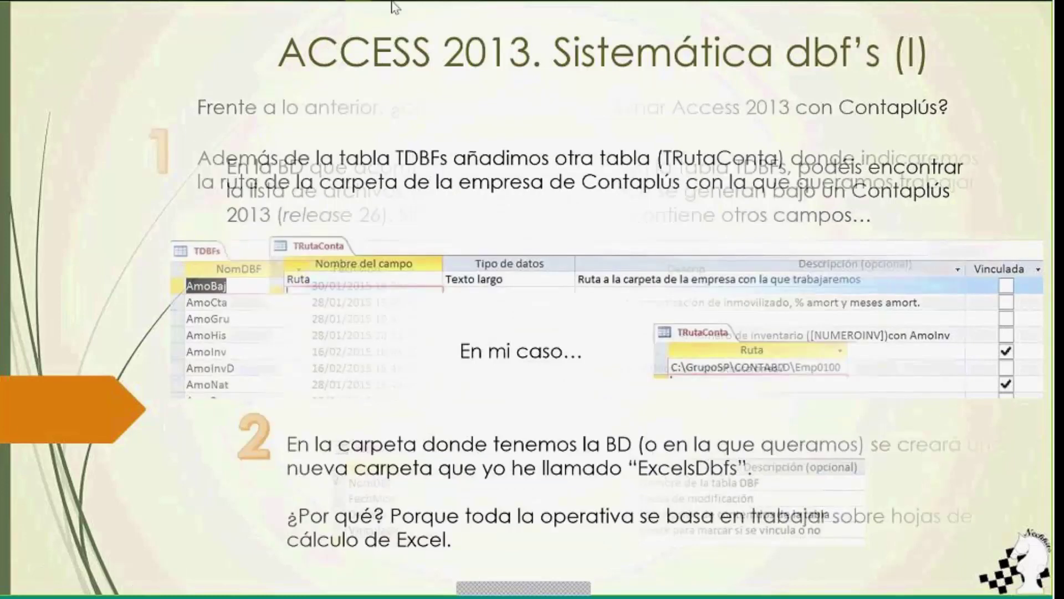
Return to Access, close the TDBFs table, and open TRutaConta to check its Ruta record before closing it.
mouse_move(386, 12)
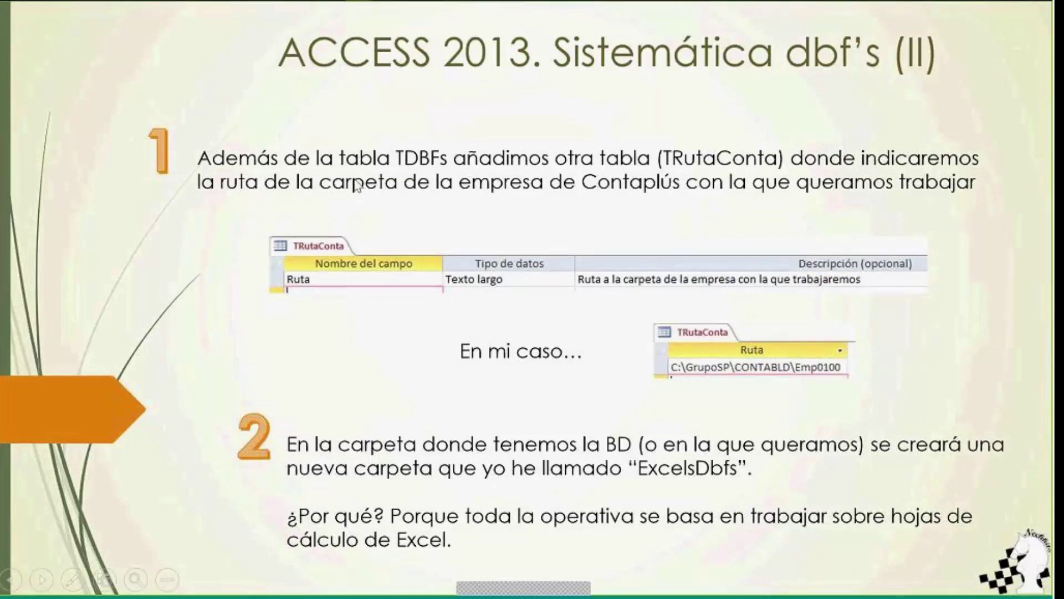
left_click(332, 12)
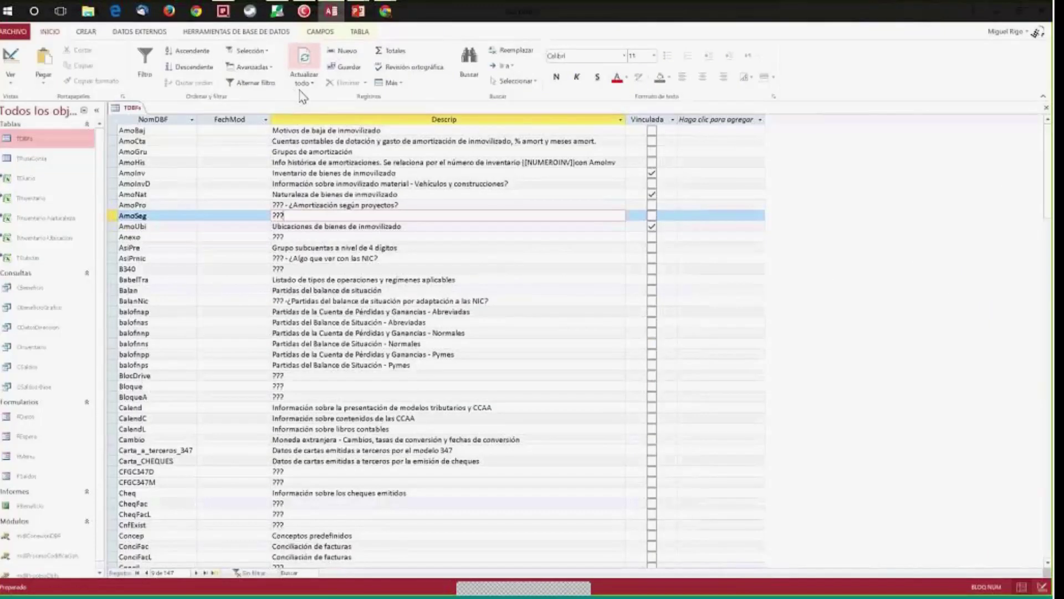
left_click(1045, 108)
left_click(55, 160)
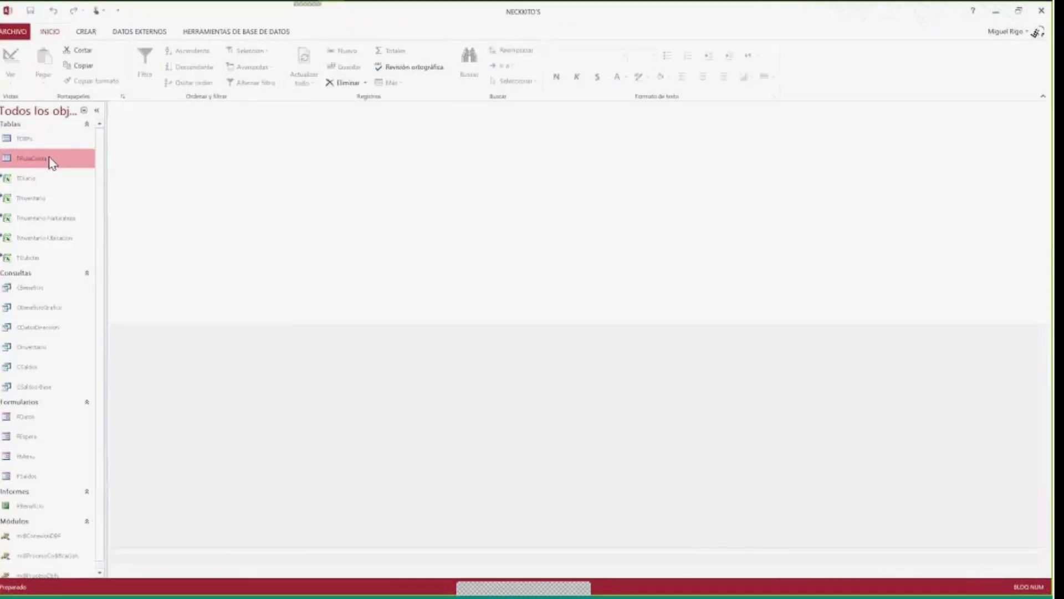
double_click(51, 162)
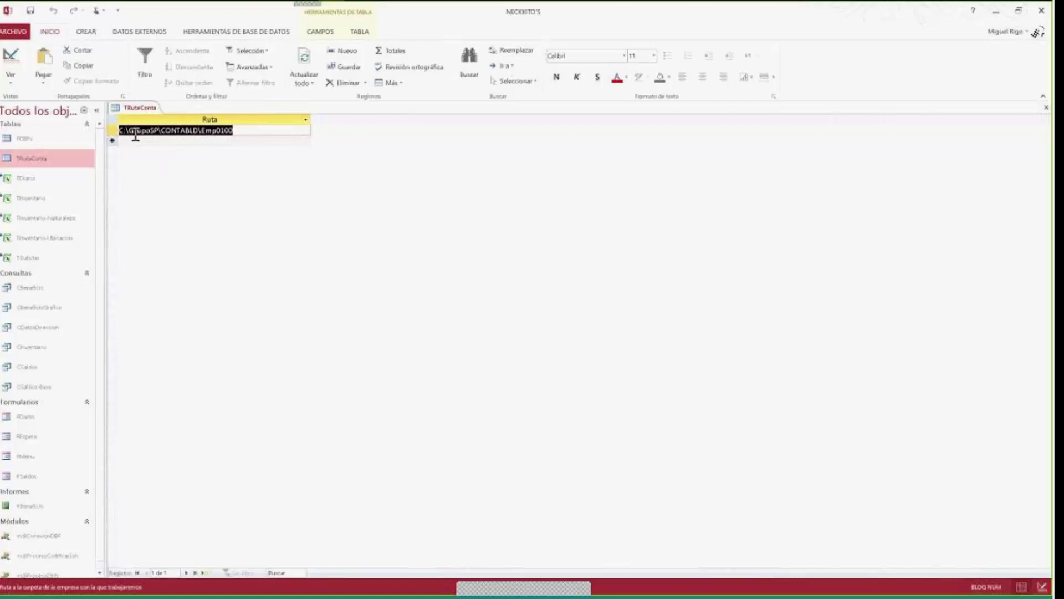
left_click(1045, 114)
Bring back the PowerPoint slide show to read the slide on the TRutaConta table and the ExcelsDbfs folder.
mouse_move(383, 12)
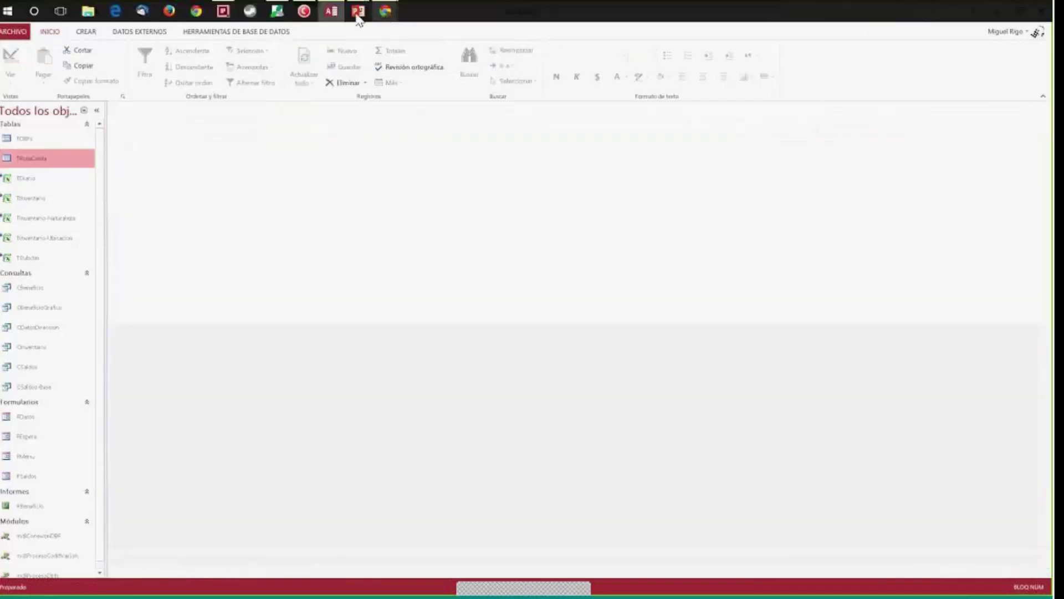
left_click(359, 13)
left_click(363, 83)
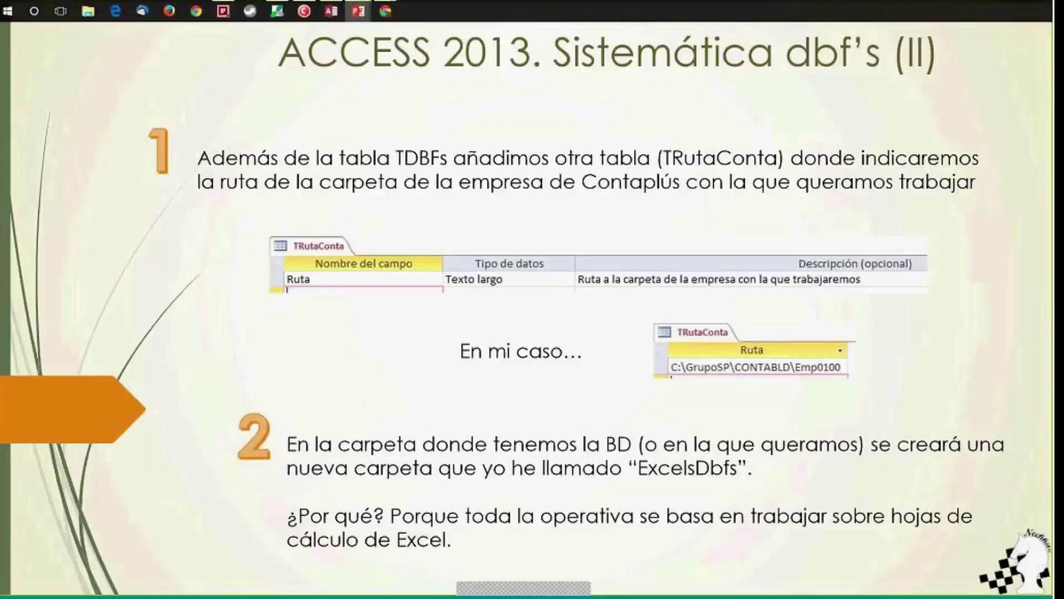
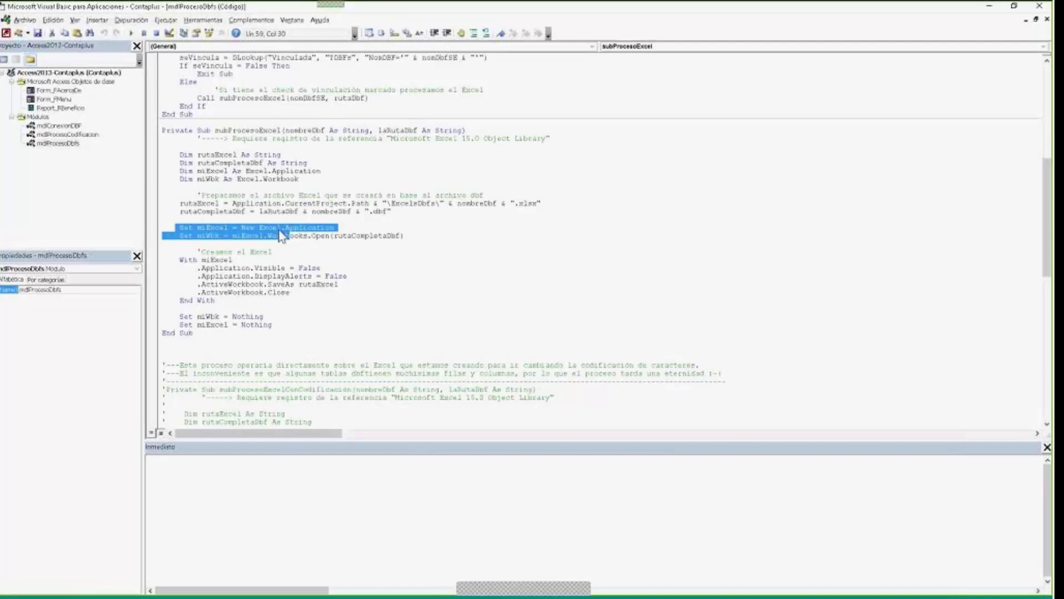
Examine how subProcesoExcel opens the dbf file, builds the Excel path in rutaExcel and saves the workbook.
left_click(369, 236)
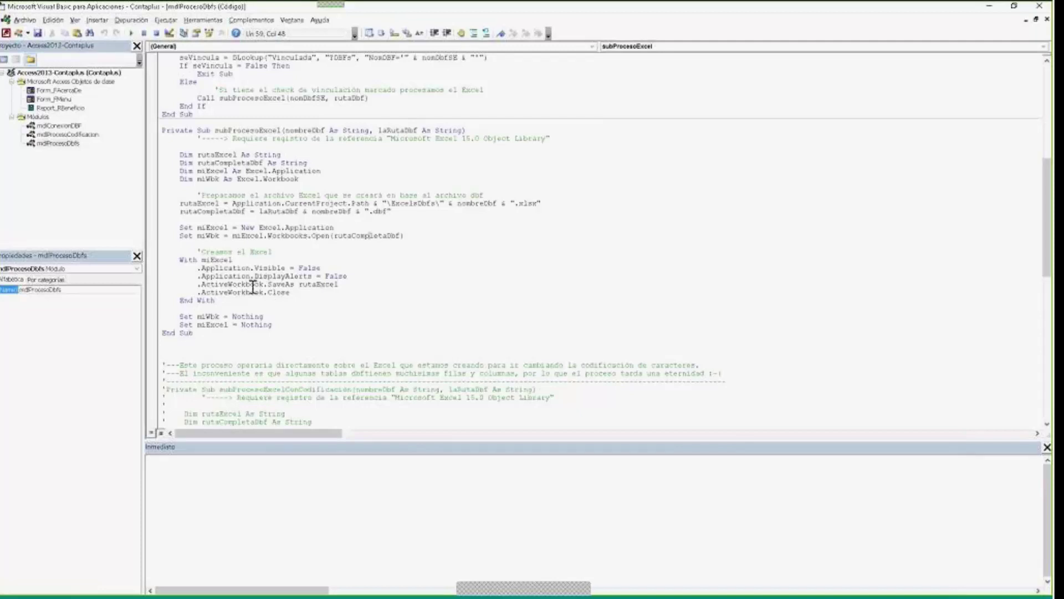
left_click(298, 291)
left_click_drag(321, 284, 311, 285)
left_click_drag(180, 203, 368, 213)
left_click(458, 203)
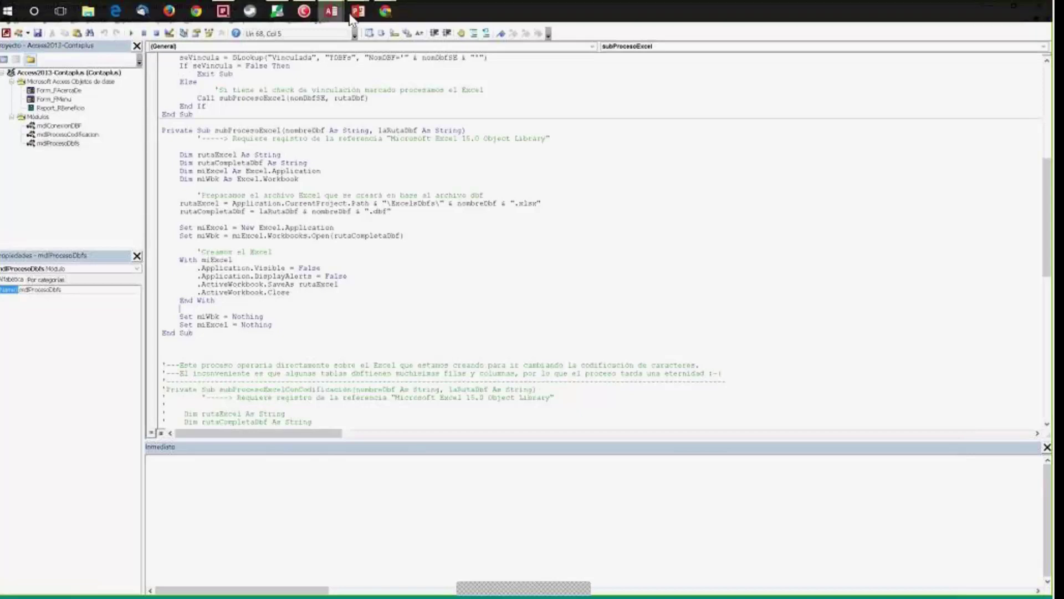
Switch to the PowerPoint slide show to read the summary of subProcesoExcel and the manual linking of the Excel files.
mouse_move(360, 13)
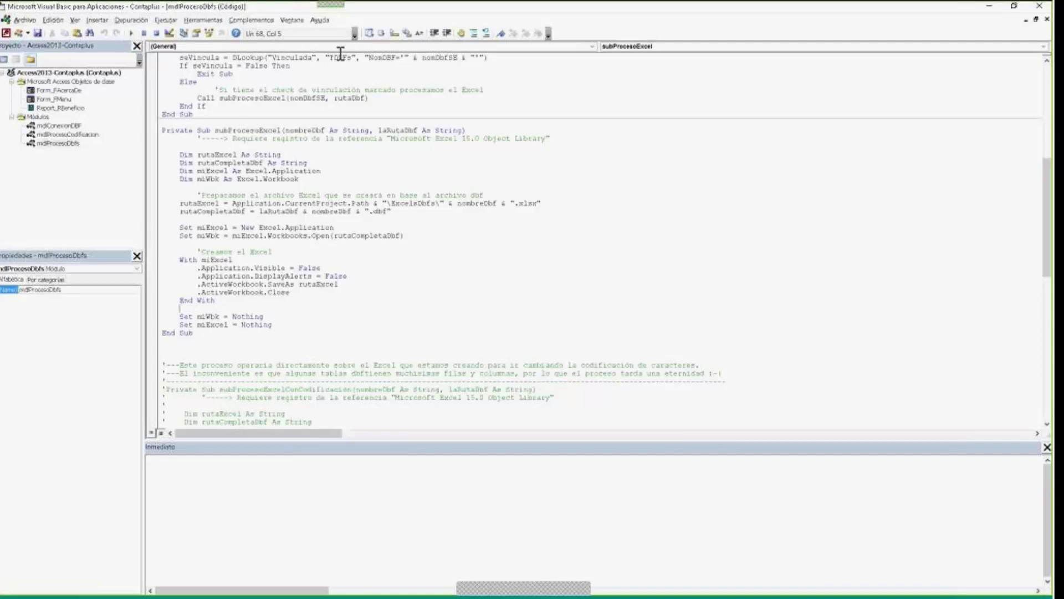
left_click(366, 65)
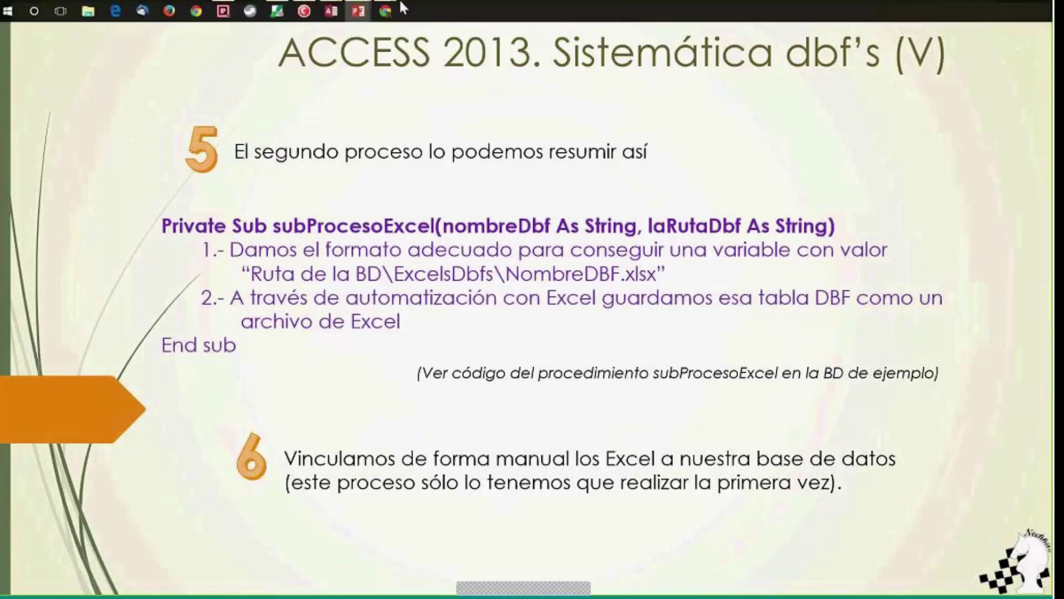
mouse_move(349, 14)
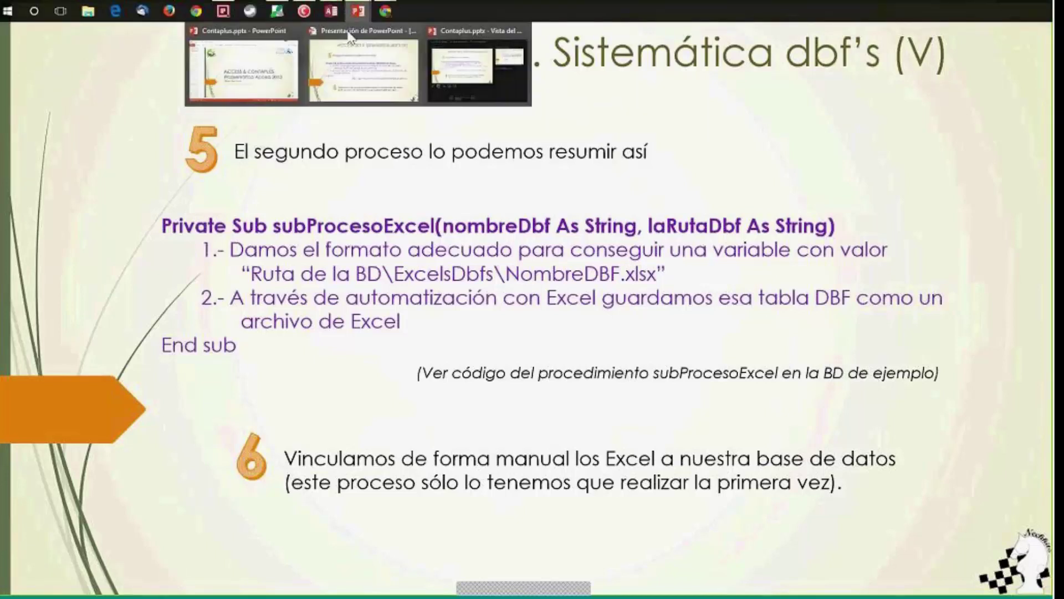
left_click(333, 72)
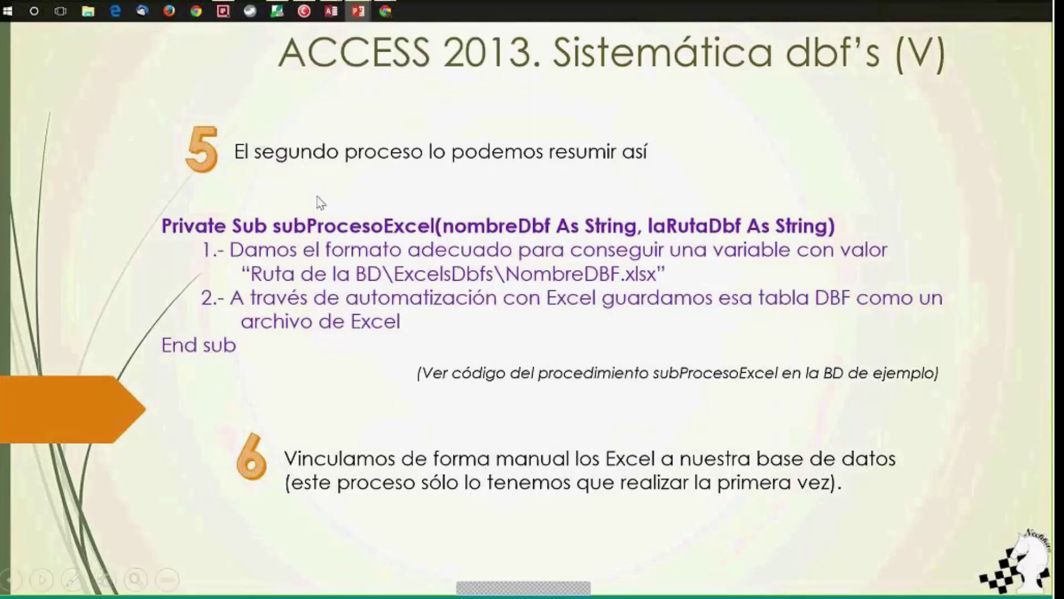
Switch to the Access database, show the FMenu form in Form view, and run Sincronizar DBF's through to its completion message.
mouse_move(326, 16)
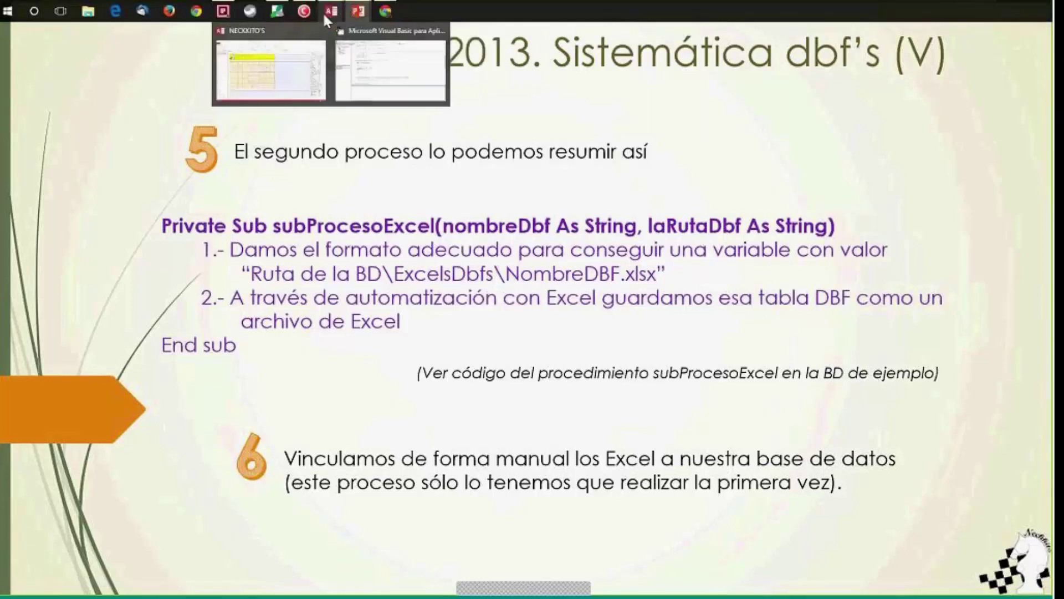
left_click(287, 70)
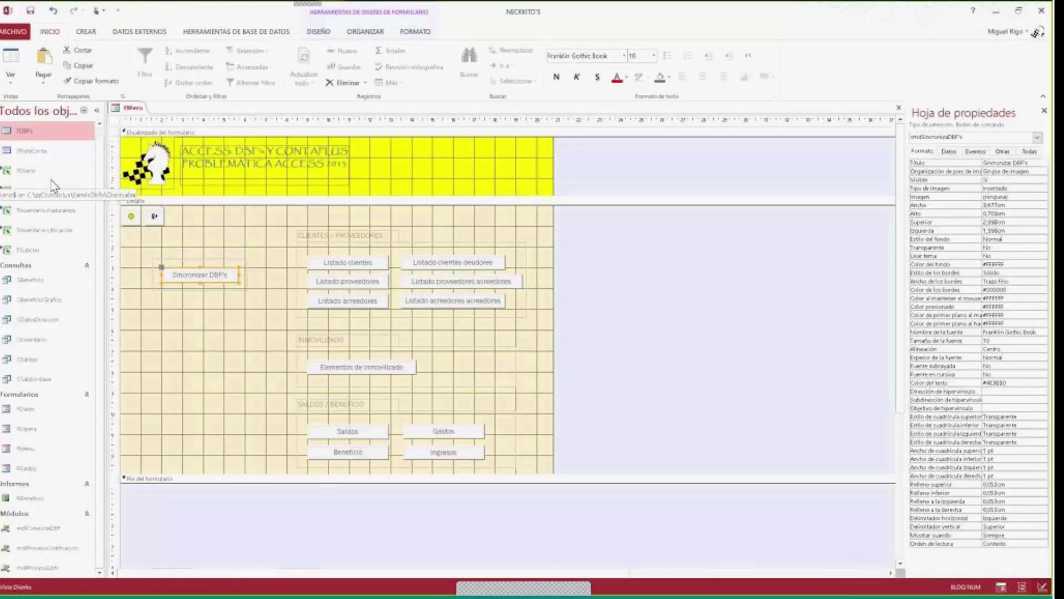
left_click(43, 171)
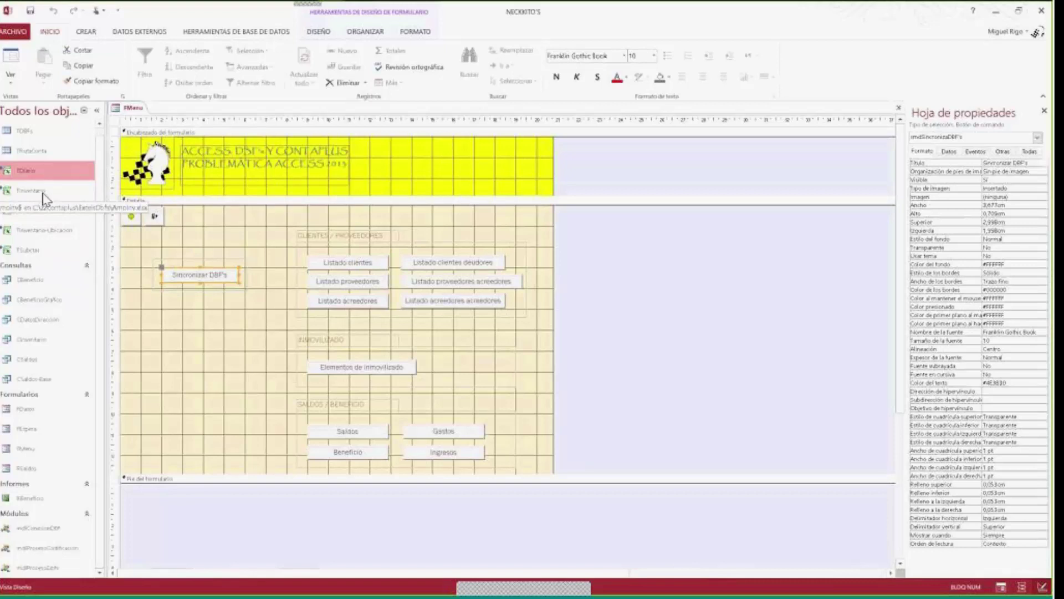
left_click(12, 58)
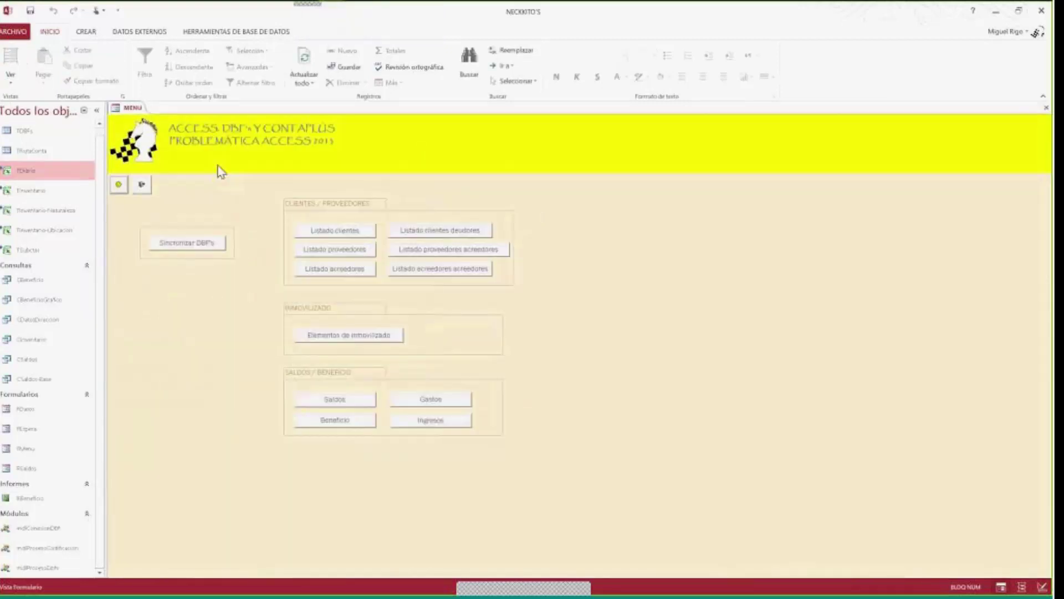
left_click(185, 244)
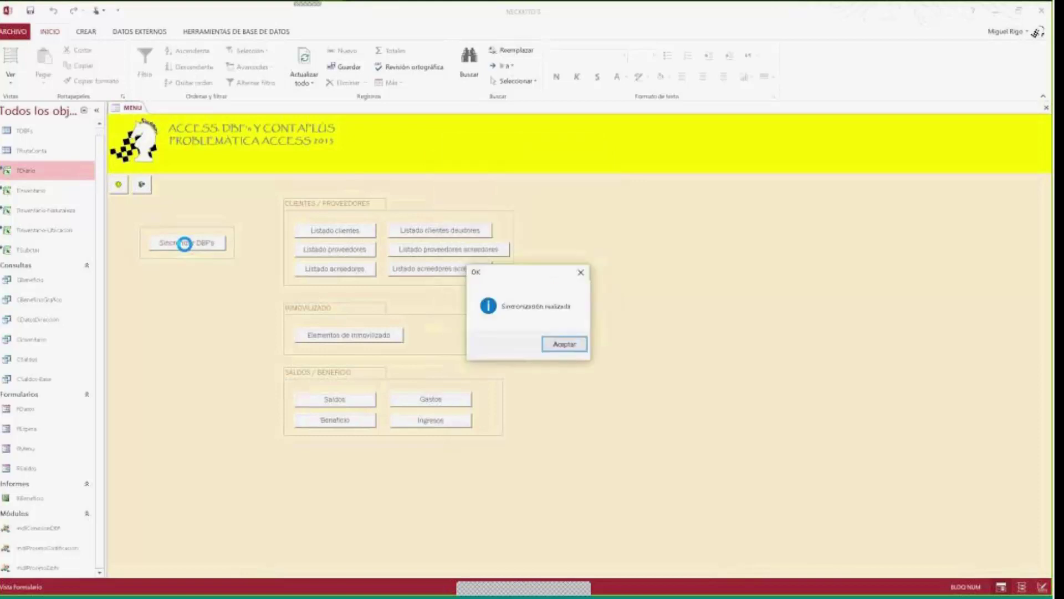
left_click(568, 345)
Switch to the Q-Dir file manager and open the ExcelsDbfs folder in C:\zzContaplus to view the generated Excel files.
mouse_move(350, 7)
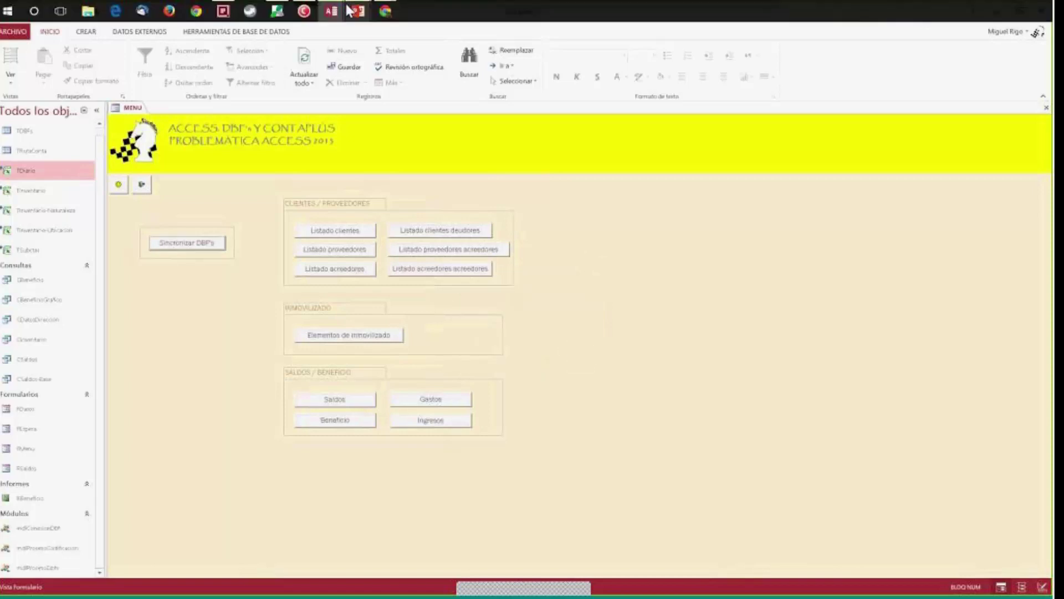
left_click(224, 11)
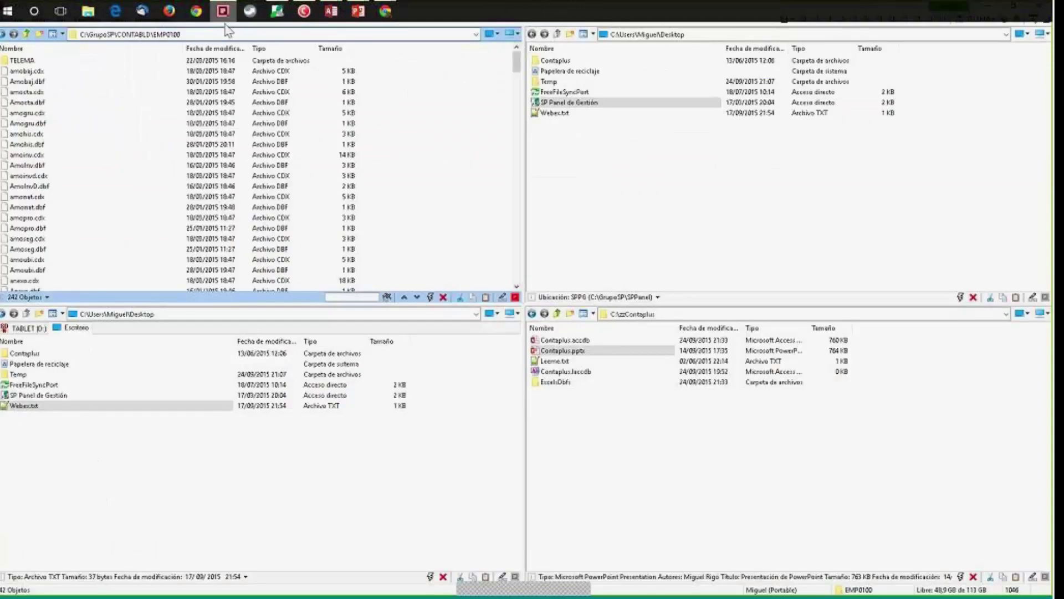
left_click(560, 383)
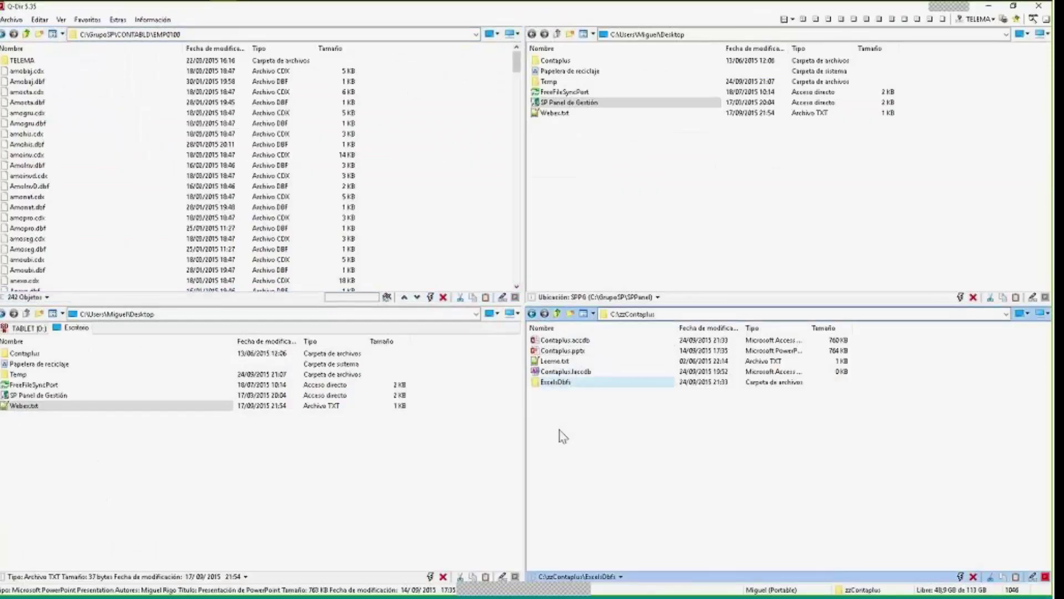
double_click(558, 384)
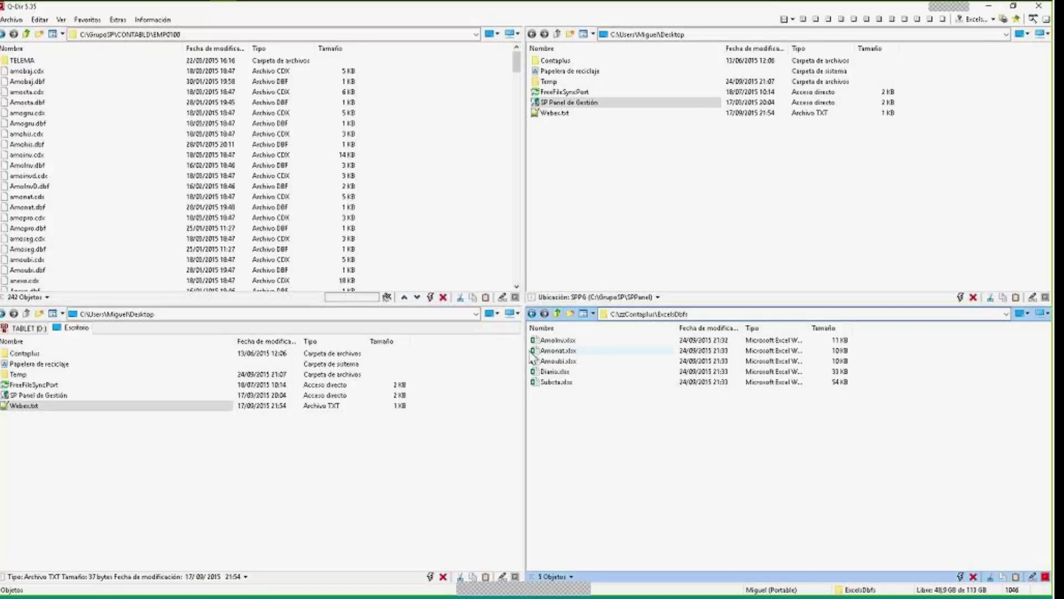
Return to the Access database, open TDBFs to check the FechMod dates, including the Calend record, and close the table.
mouse_move(388, 8)
mouse_move(342, 13)
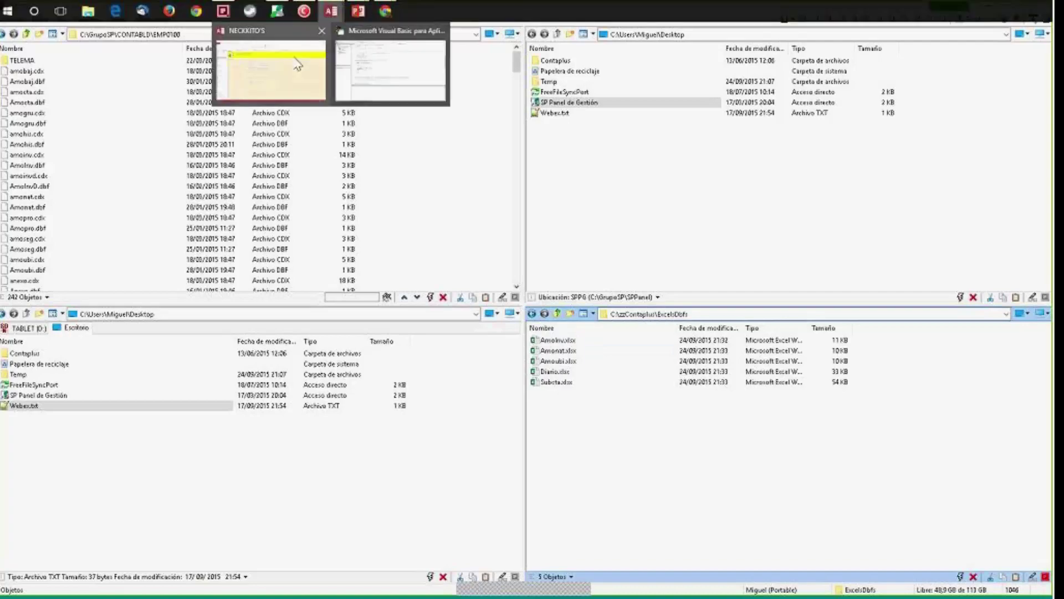
left_click(299, 63)
left_click(40, 132)
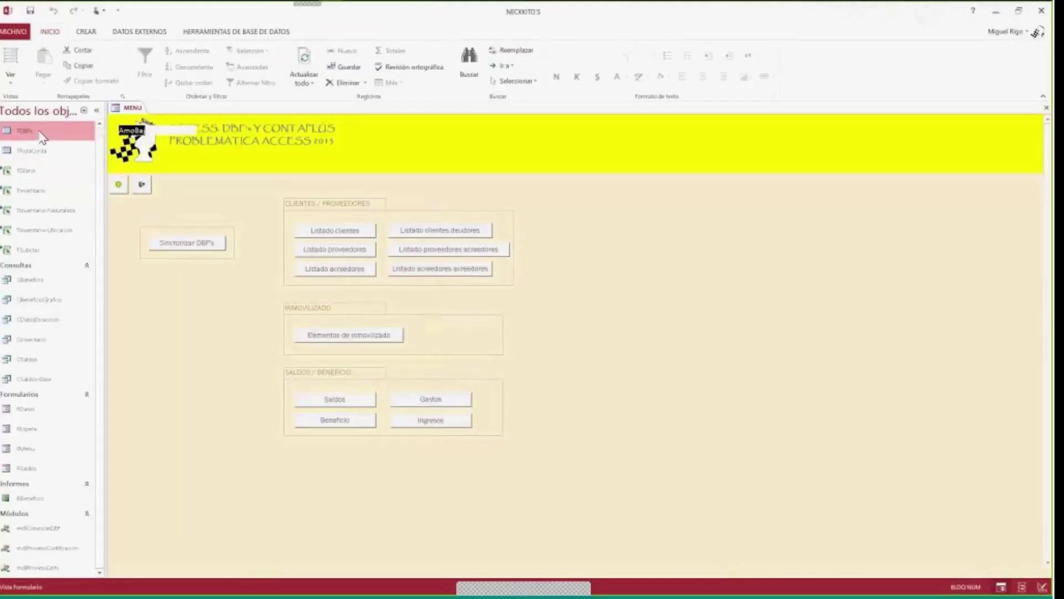
double_click(42, 133)
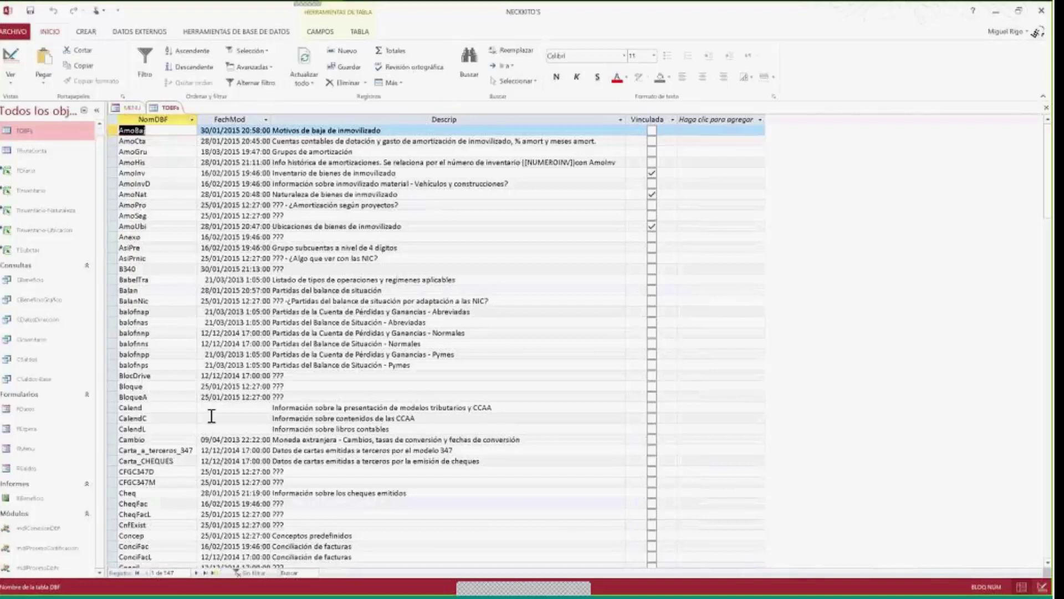
left_click(149, 407)
left_click(149, 408)
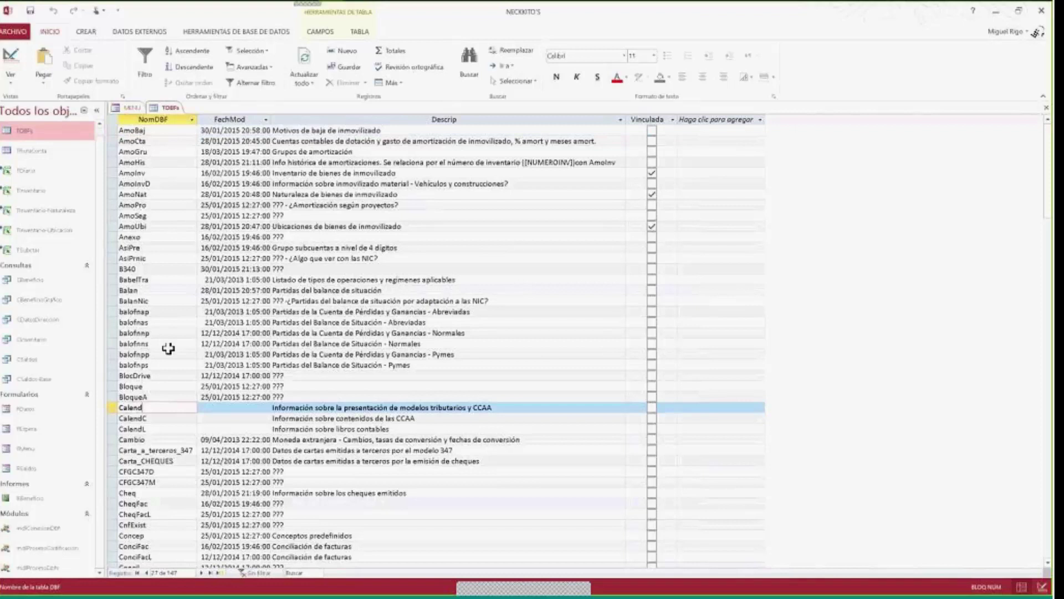
left_click(224, 407)
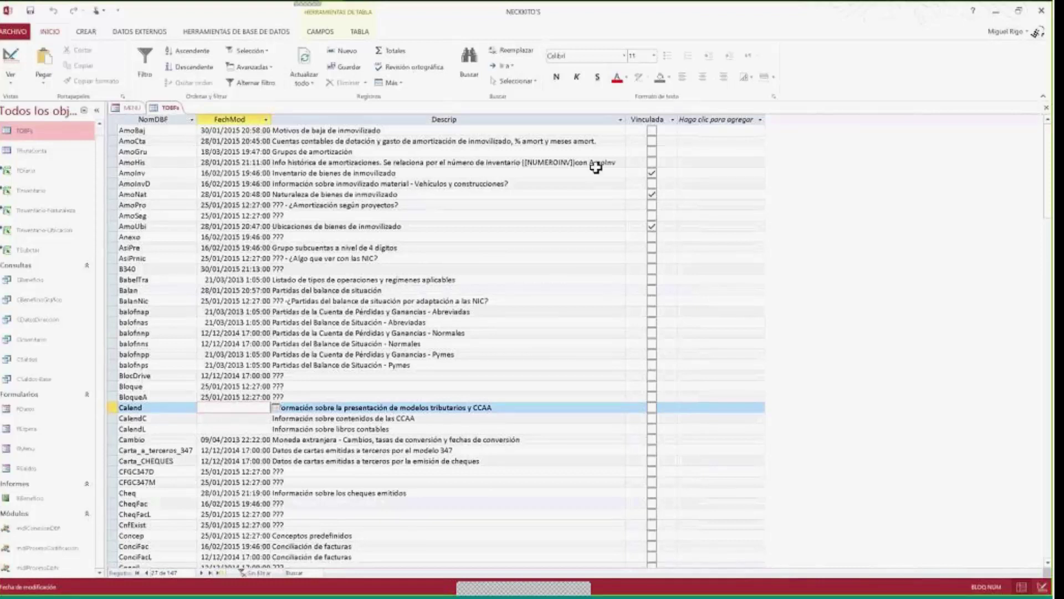
left_click(1045, 108)
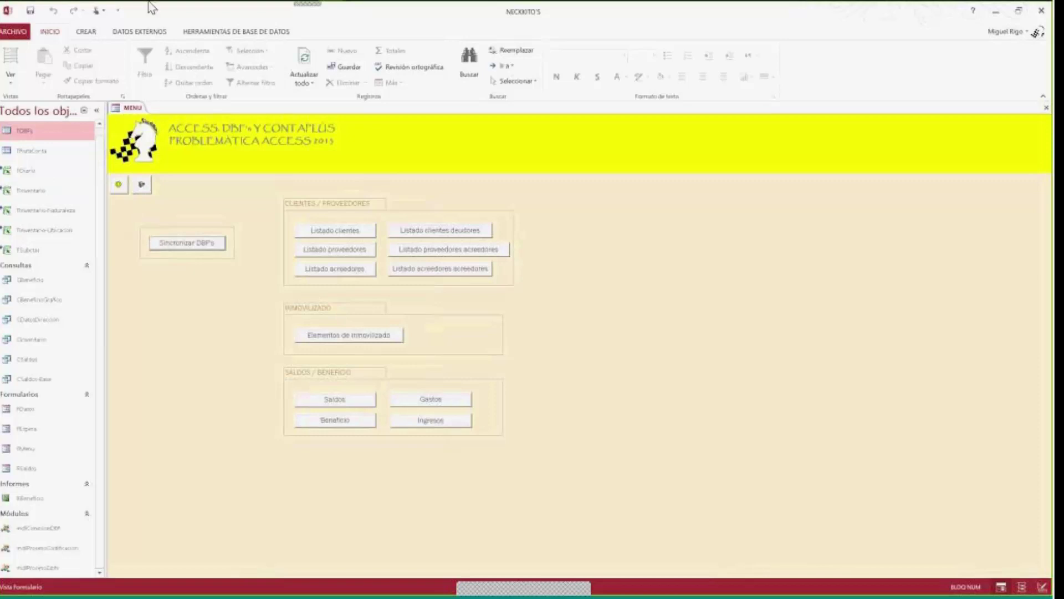
Switch to the PowerPoint slide show and view the Sistemática dbf's (VI) slide on data macros.
mouse_move(332, 1)
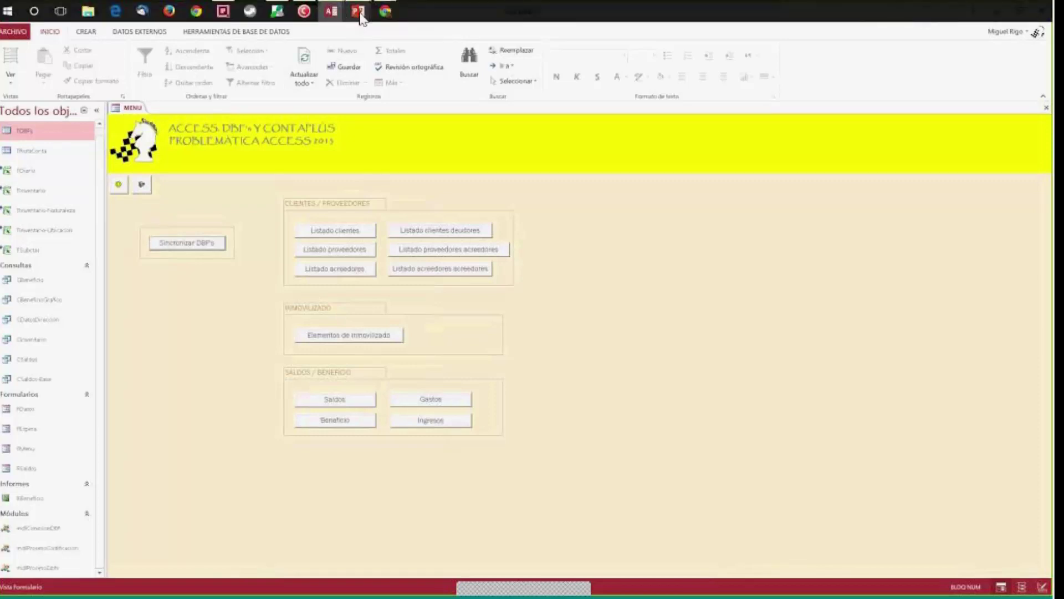
mouse_move(360, 17)
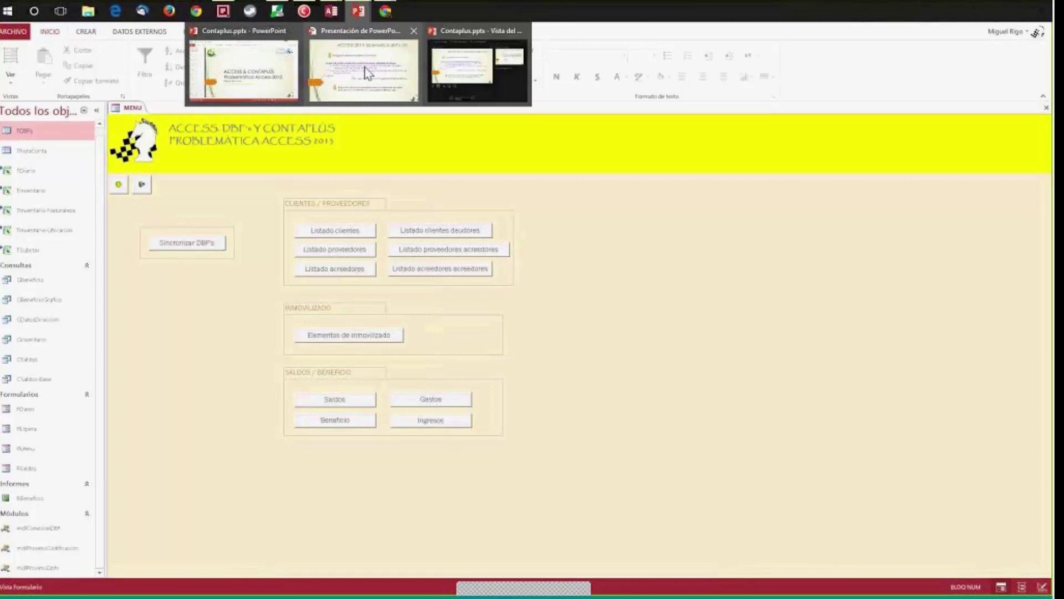
left_click(366, 72)
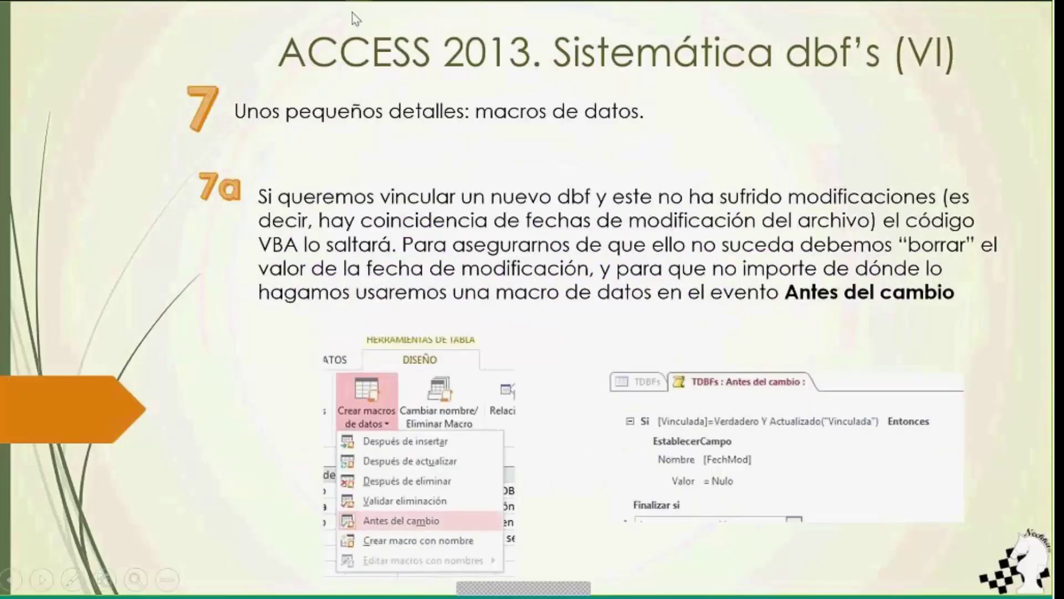
Switch back to the Access database, open Listado clientes to examine the customer names and details, and close the list.
mouse_move(327, 10)
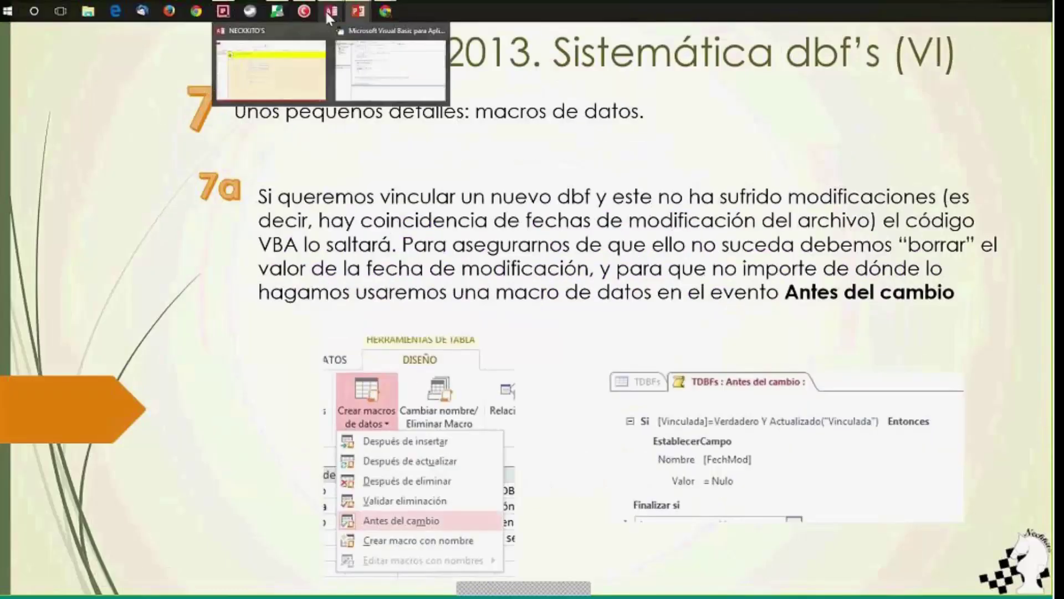
left_click(294, 66)
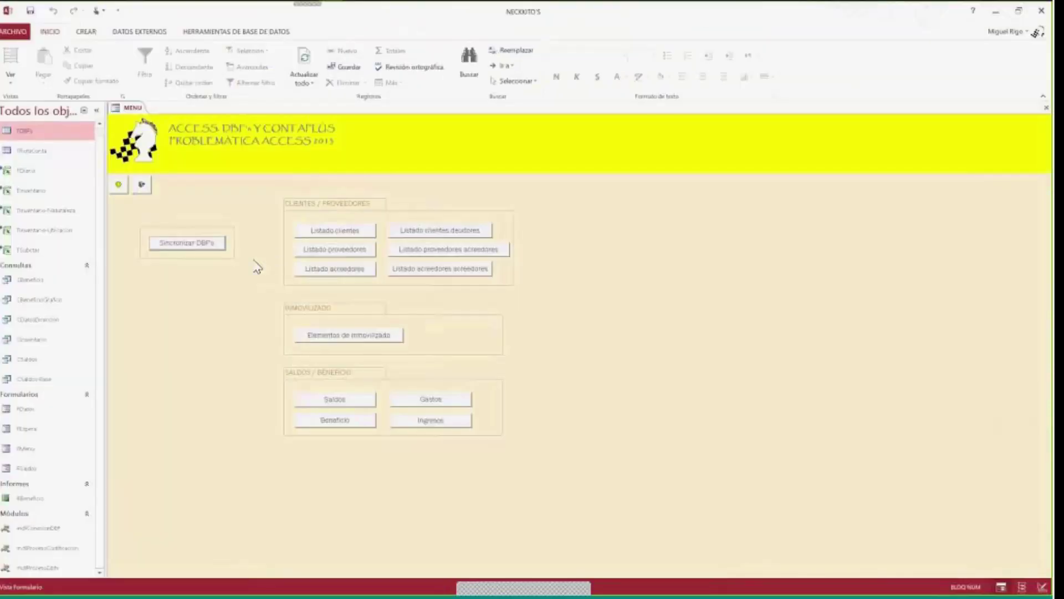
left_click(343, 228)
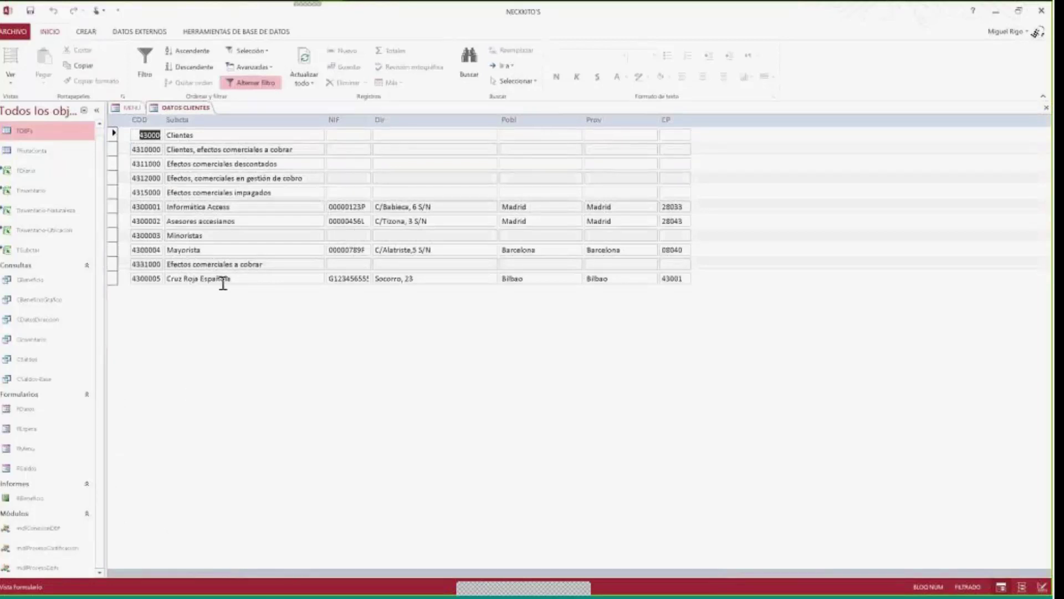
left_click(261, 235)
left_click(251, 219)
left_click(1046, 108)
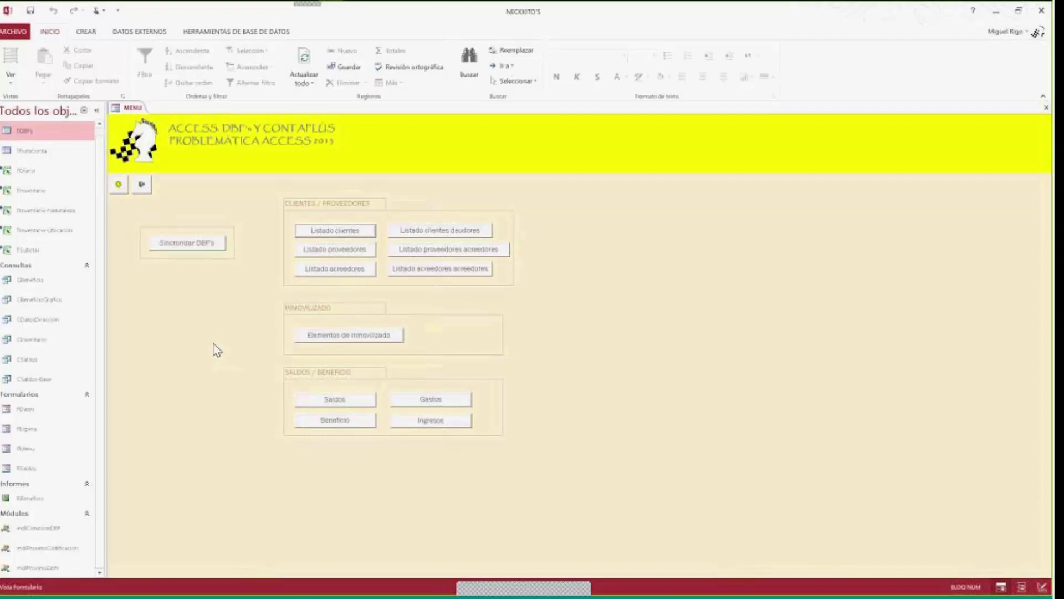
Open Listado acreedores from the menu form, go through the service creditor records, and close the list.
left_click(335, 269)
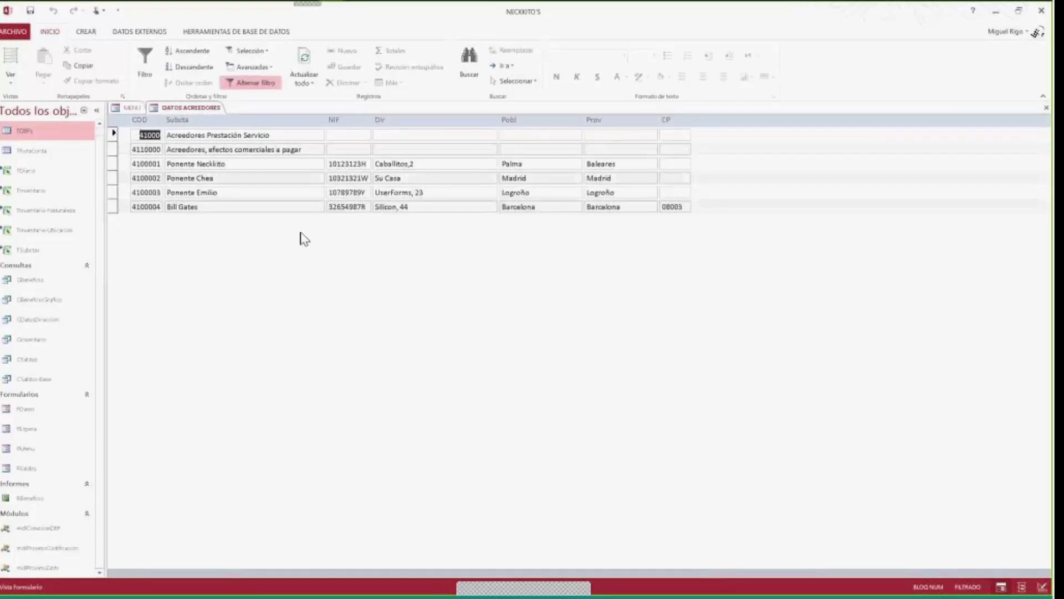
left_click(269, 178)
left_click(235, 192)
left_click(233, 207)
left_click(1046, 107)
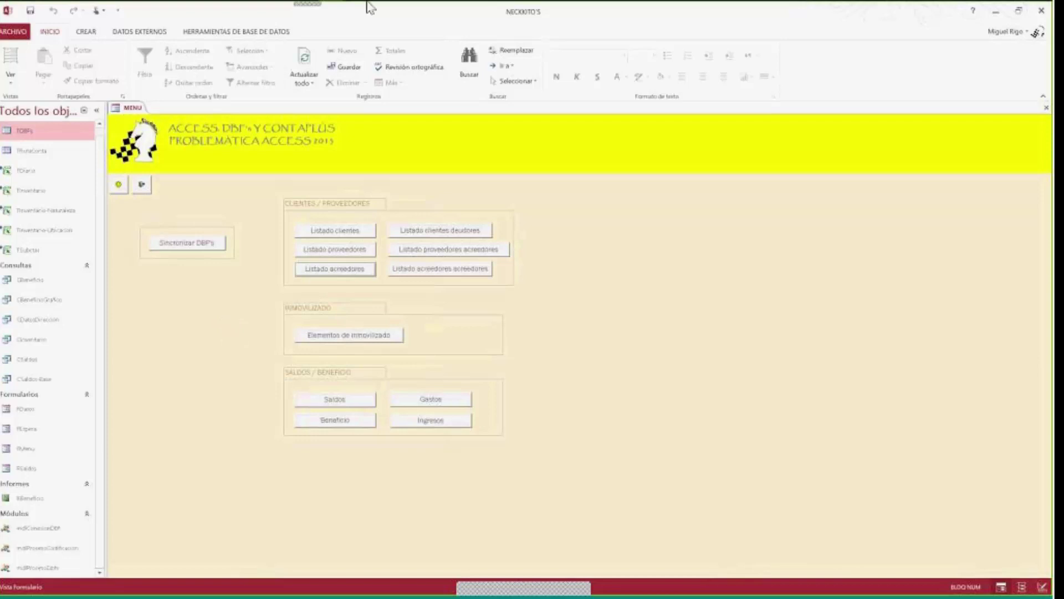
Return to the PowerPoint slide show to read point 7a about the Antes del cambio data macro that clears FechMod.
mouse_move(331, 11)
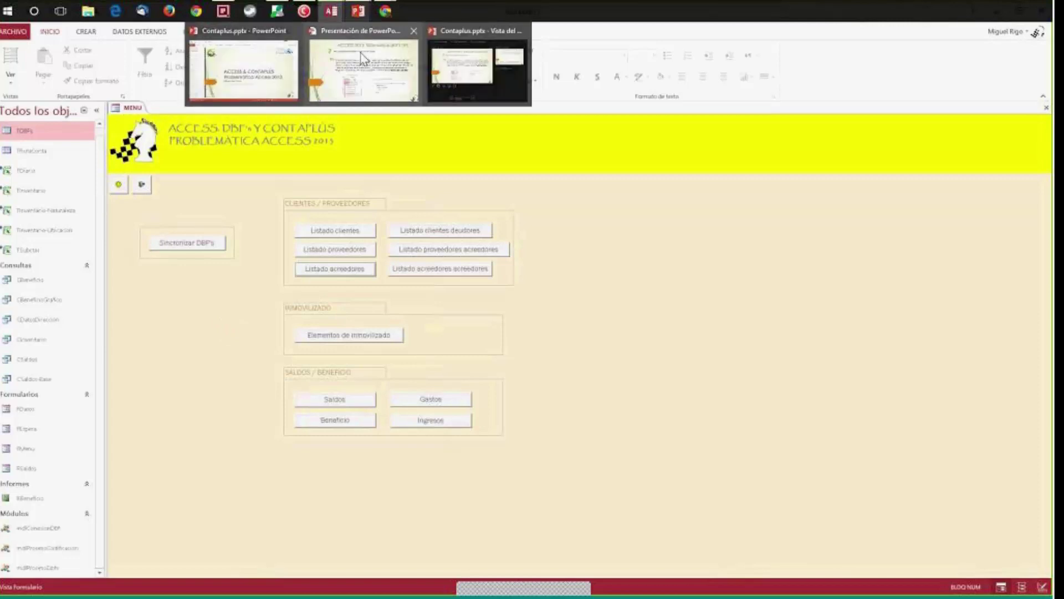
left_click(364, 59)
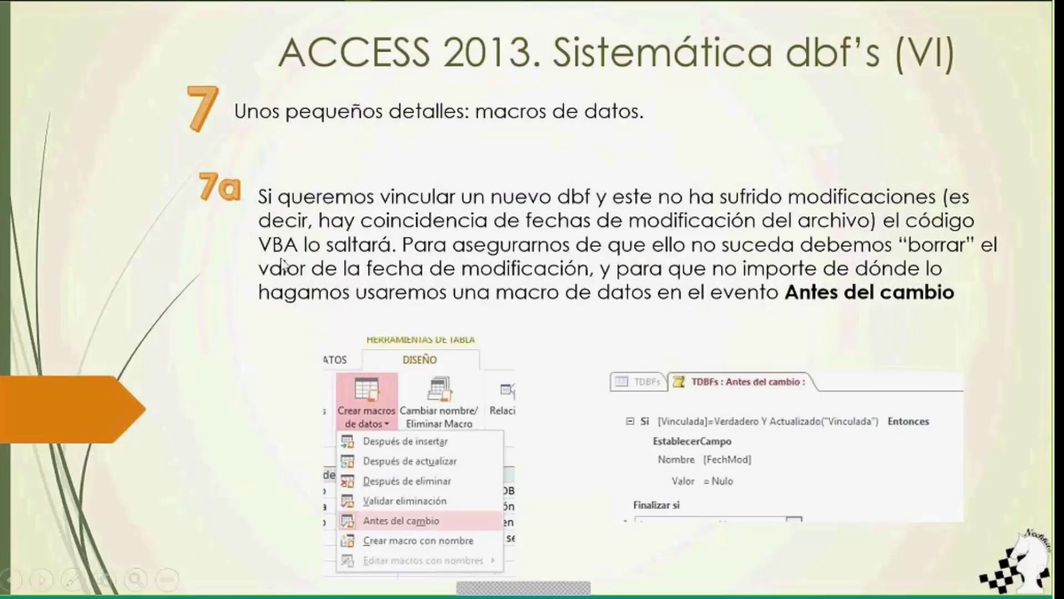
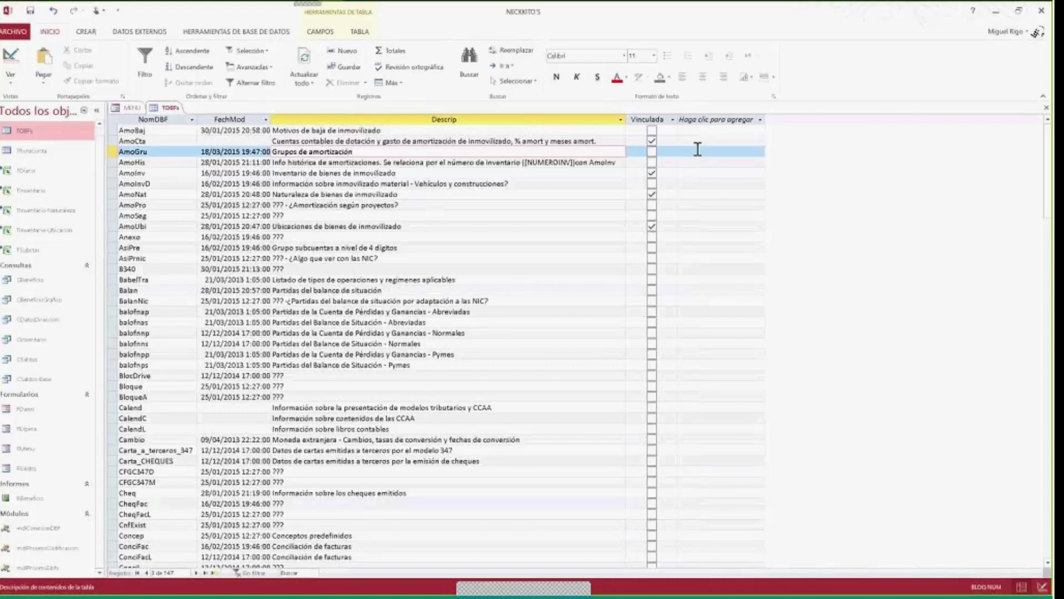
Clear the Vinculada check for the AmoCta record in TDBFs, examine its FechMod field, and close the table.
left_click(652, 142)
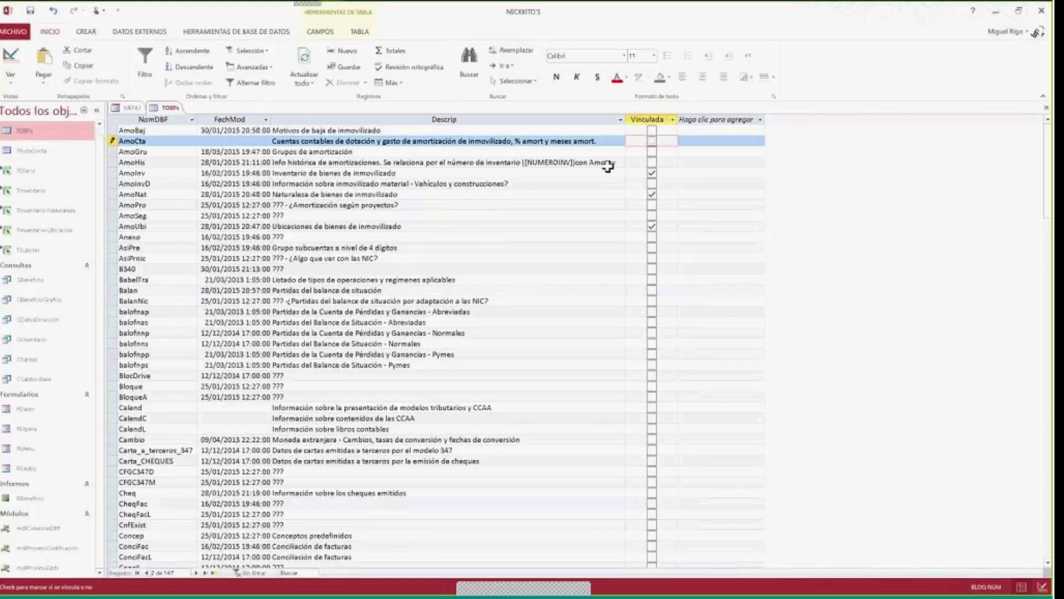
left_click(235, 141)
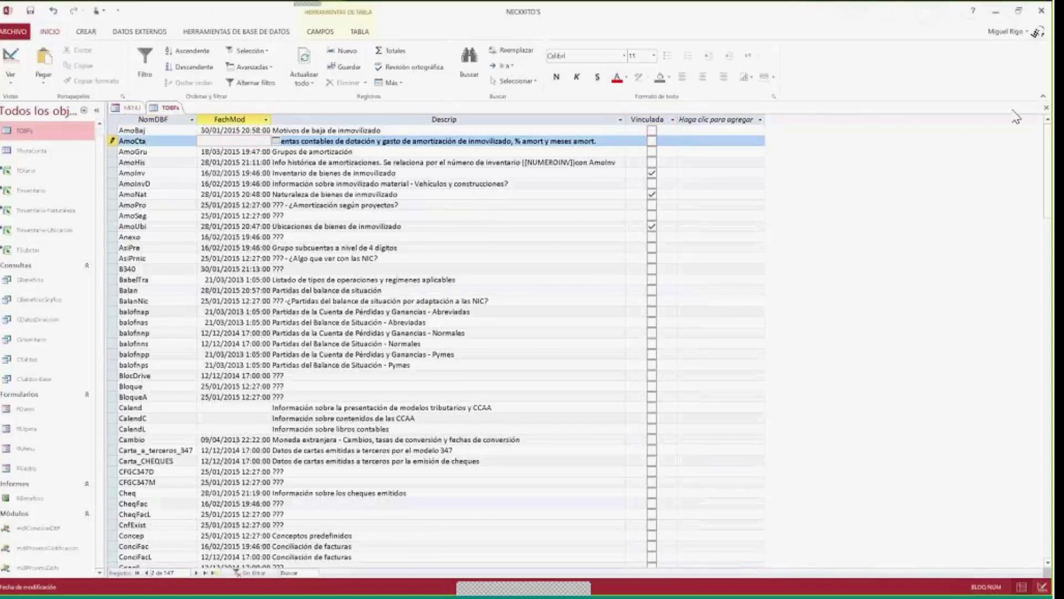
left_click(1045, 109)
Return to the slide show and advance to slide 7b about changing company with the Después de actualizar macro on TRutaConta.
mouse_move(358, 12)
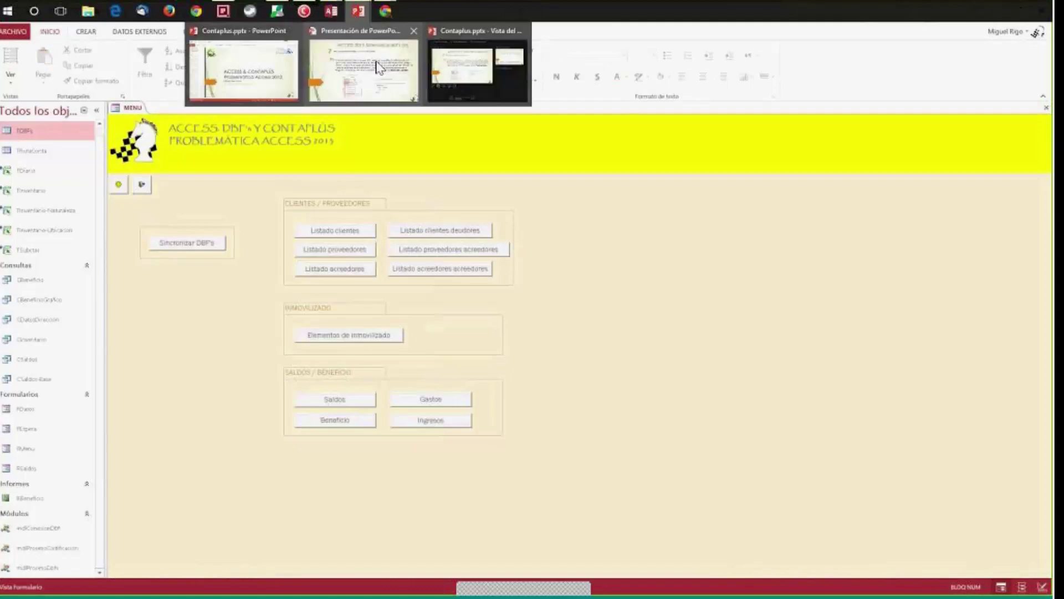
left_click(377, 67)
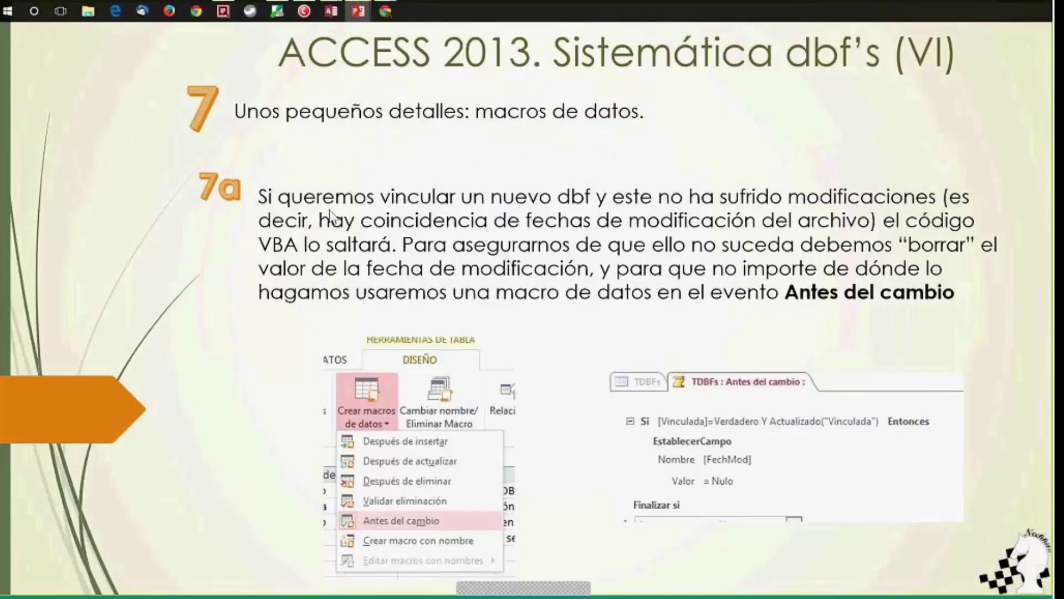
left_click(378, 235)
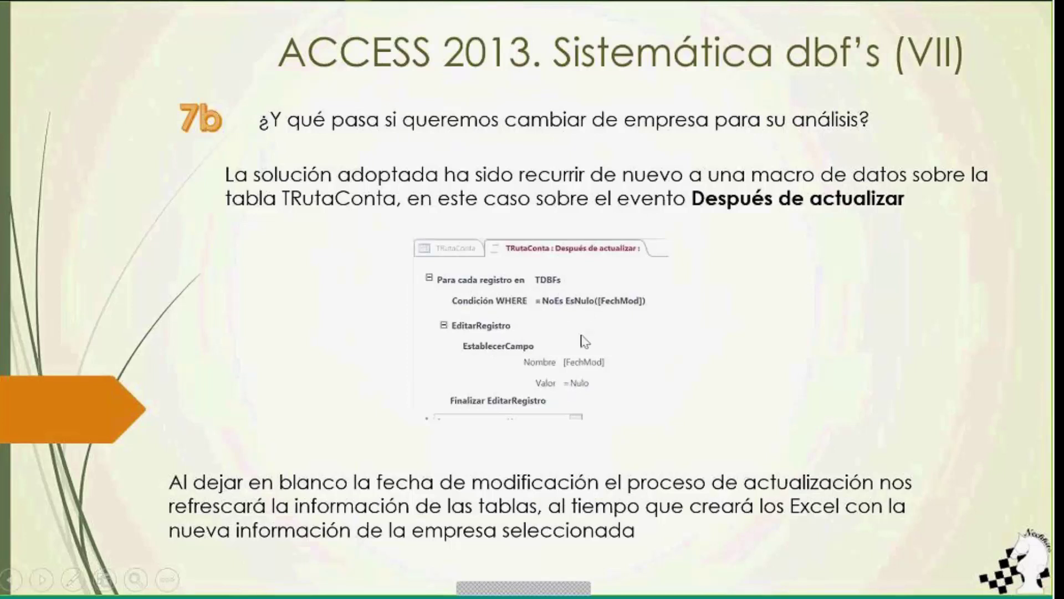
In the Access database, open TRutaConta, re-enter the final 0 of the Ruta value C:\GrupoSP\CONTABLD\Emp0100, and close the table.
mouse_move(332, 7)
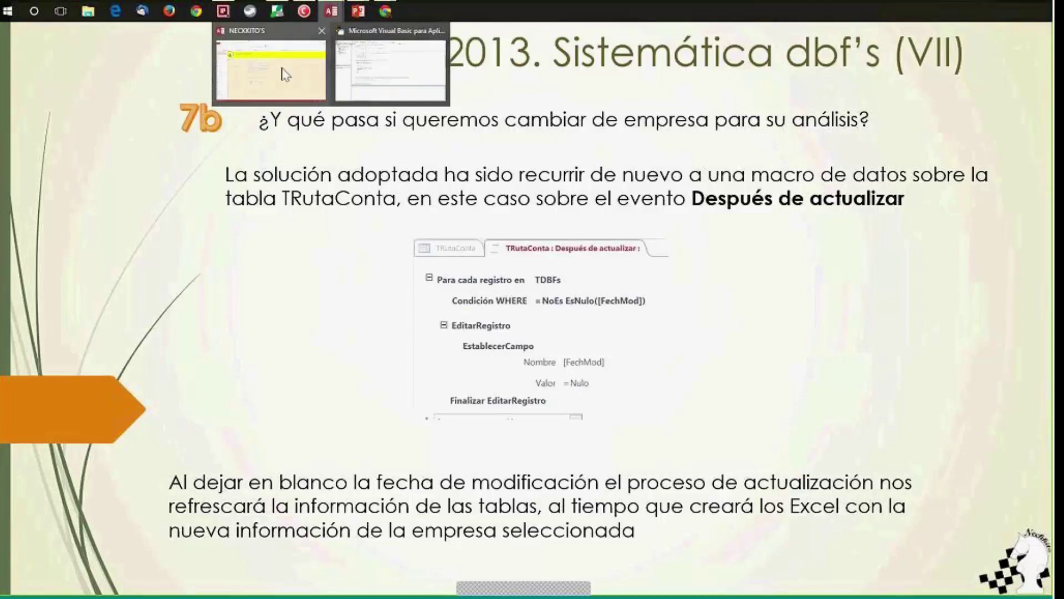
left_click(286, 75)
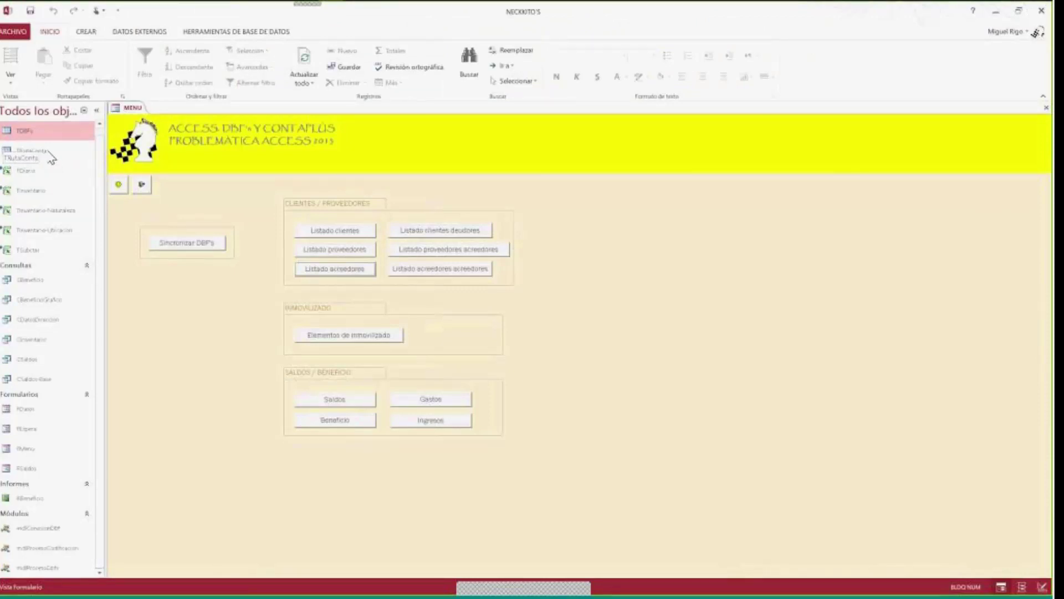
left_click(49, 152)
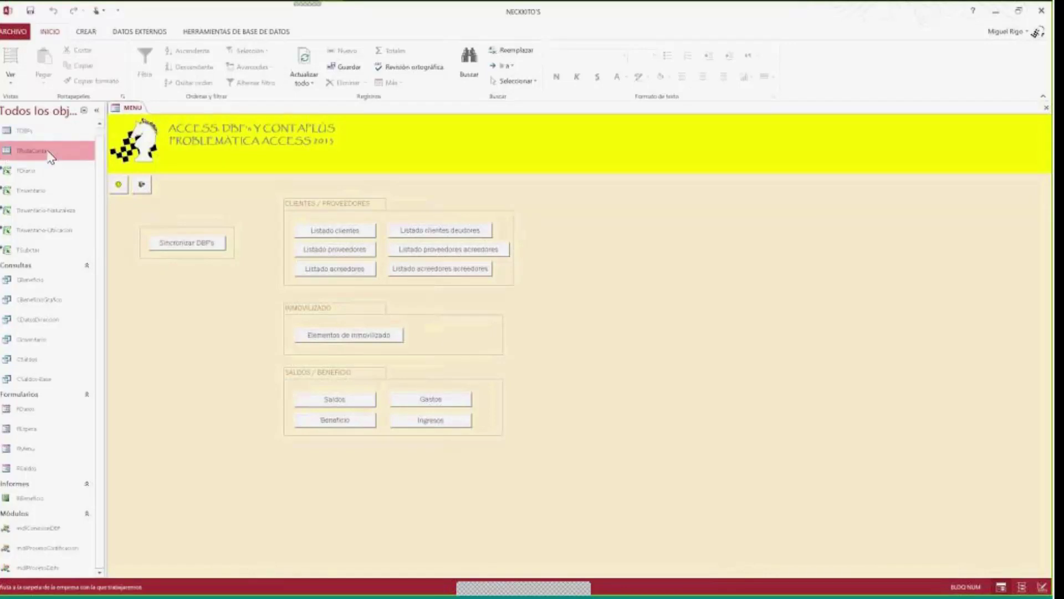
double_click(49, 153)
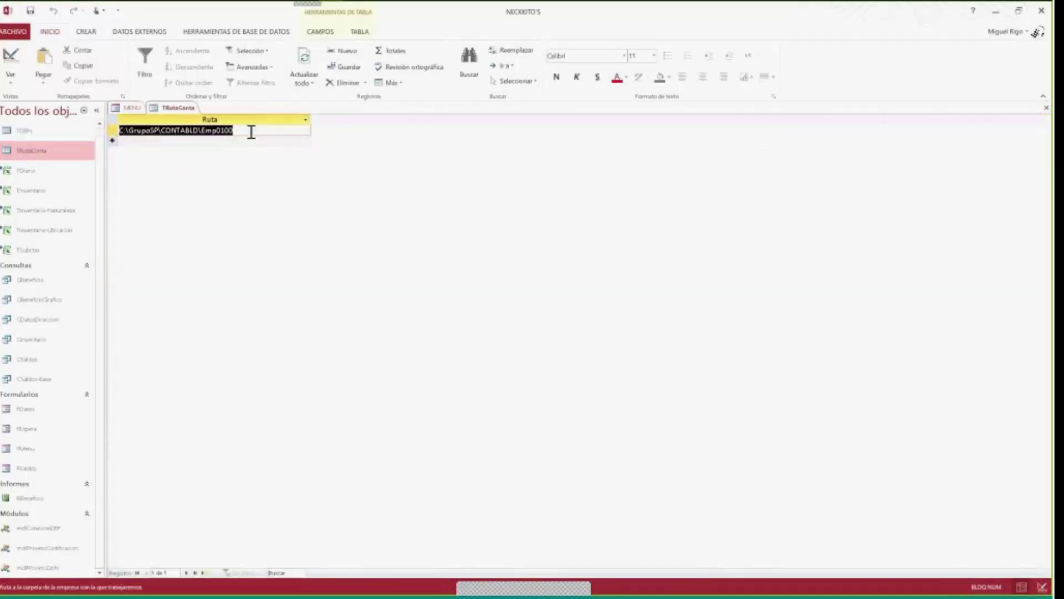
left_click(251, 132)
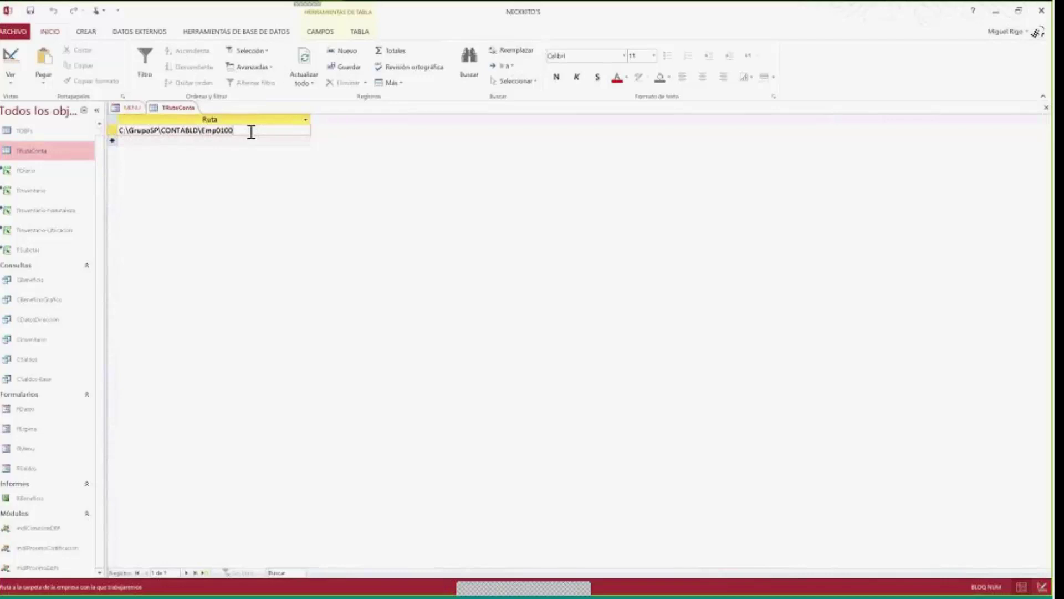
key("BackSpace")
type("0")
key("ctrl+F4")
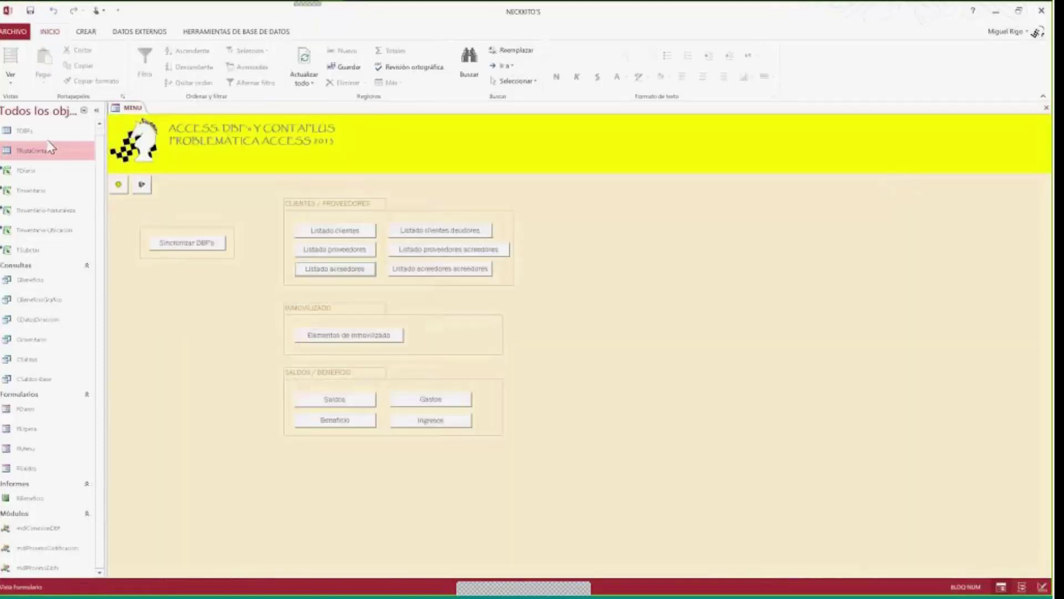
Open TDBFs to examine the effect of the path edit on the FechMod column, and close the table.
left_click(49, 135)
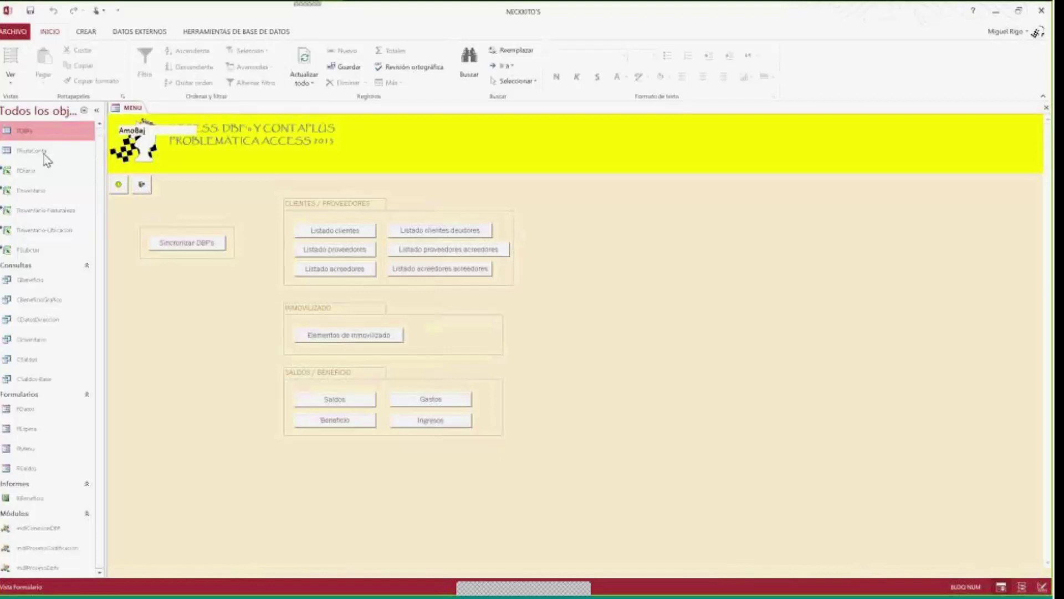
key("Return")
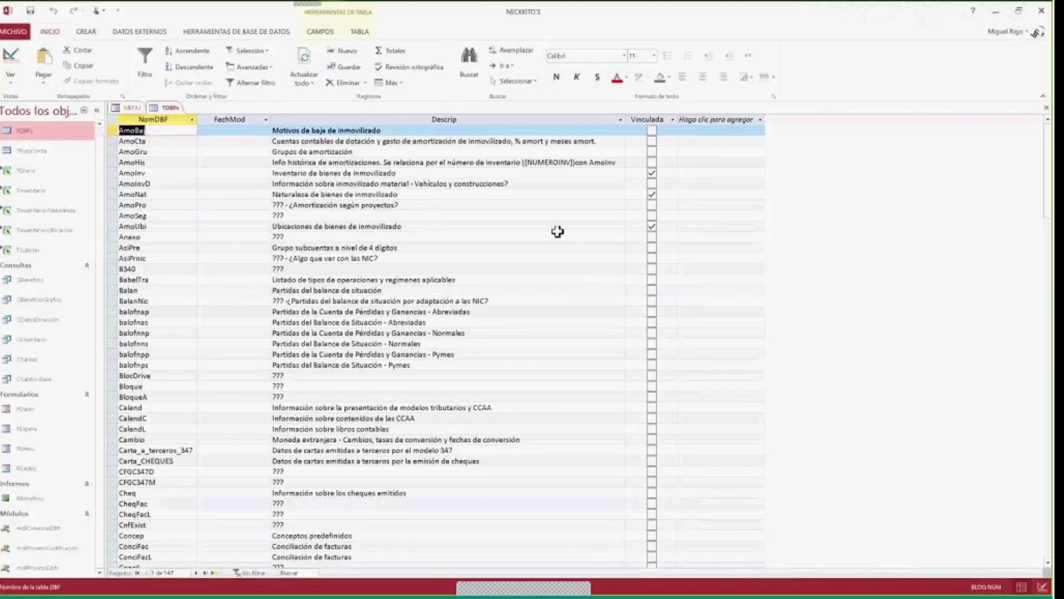
left_click(1046, 108)
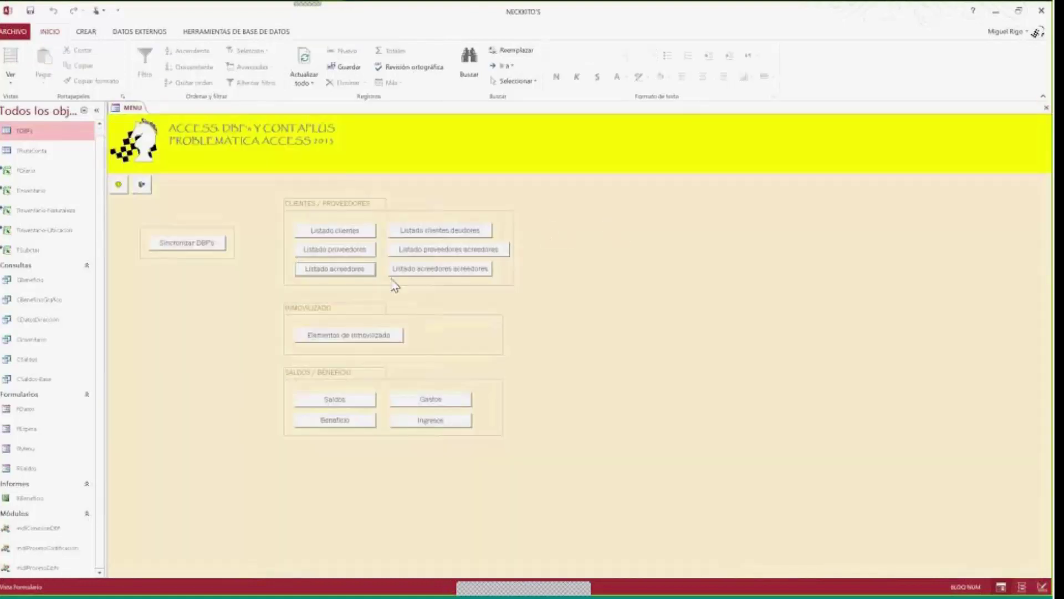
Run Sincronizar DBF's through to its completion message, and check the FechMod dates in TDBFs before closing the table.
left_click(191, 239)
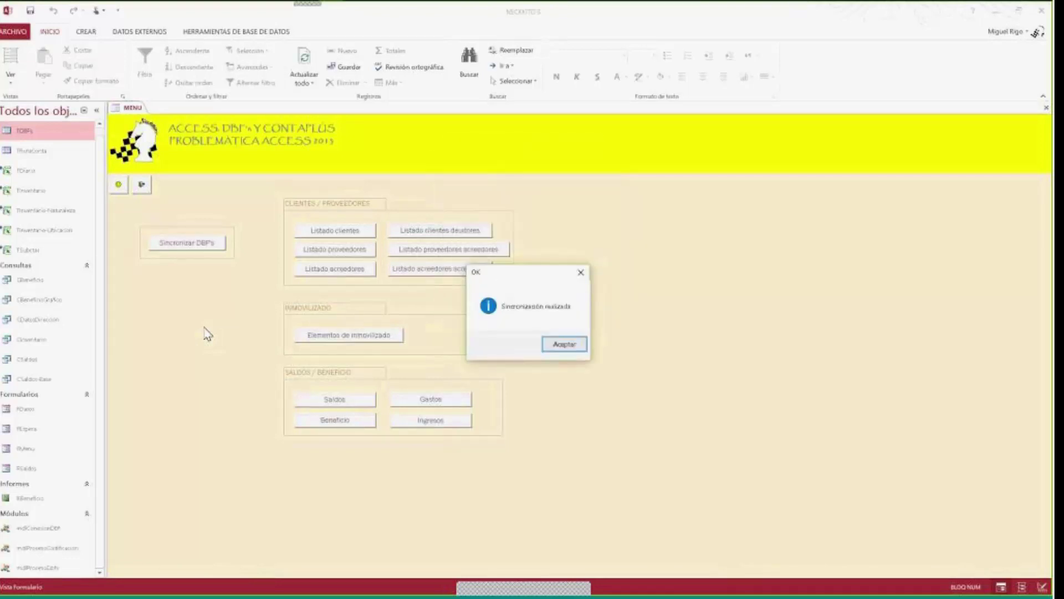
left_click(551, 350)
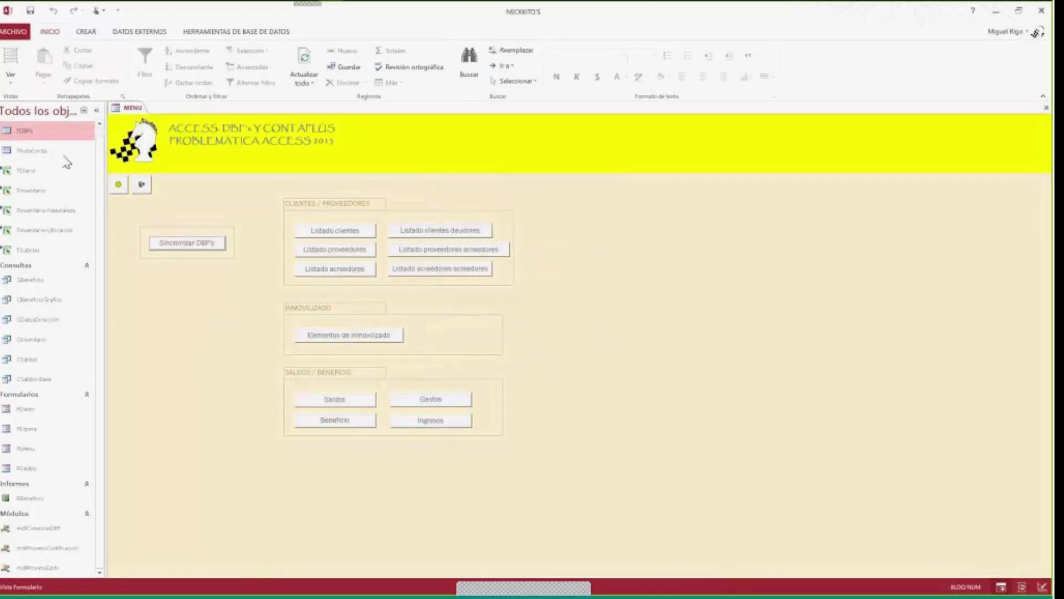
double_click(47, 133)
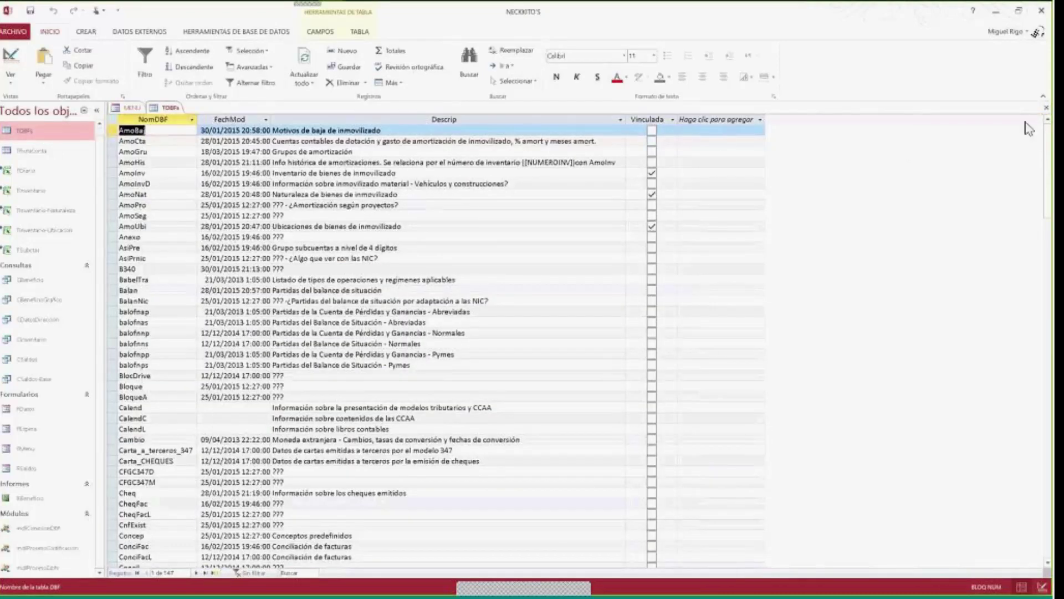
left_click(1047, 108)
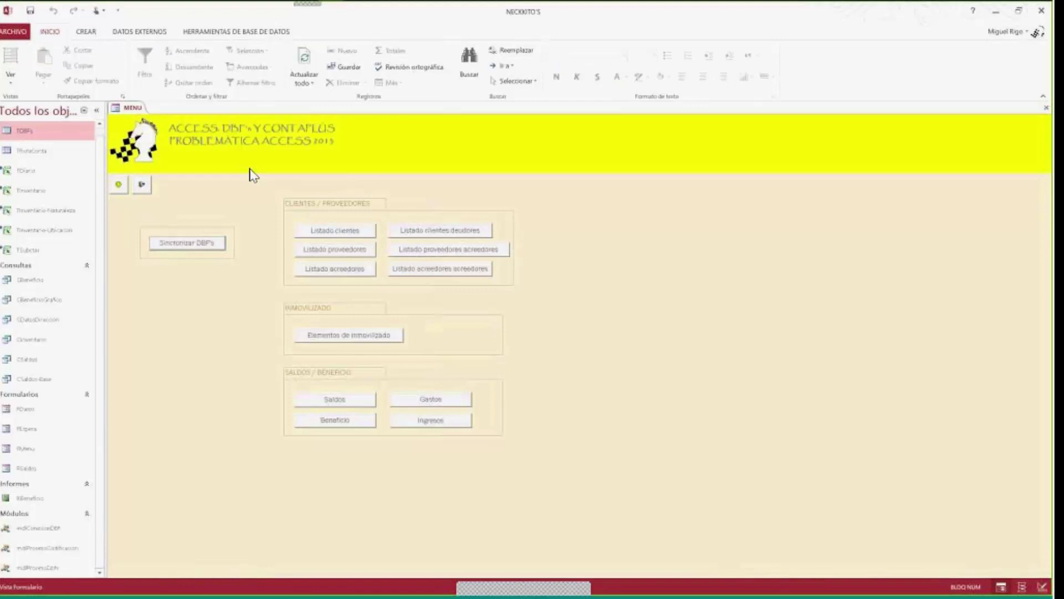
Switch to the PowerPoint slide show and advance past slide 7b to read the slide on DBF character encoding.
mouse_move(355, 14)
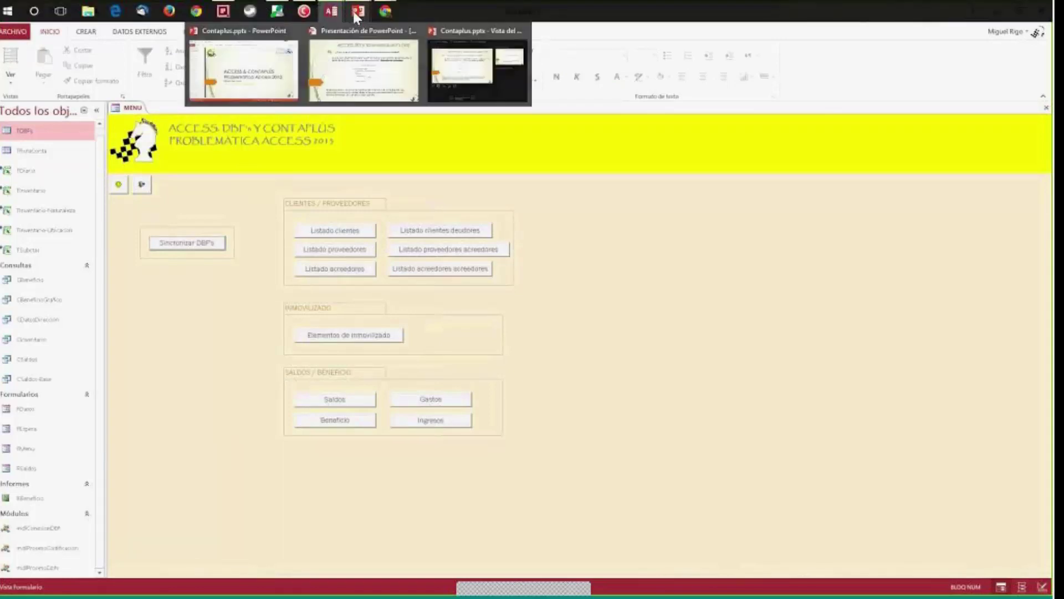
left_click(355, 70)
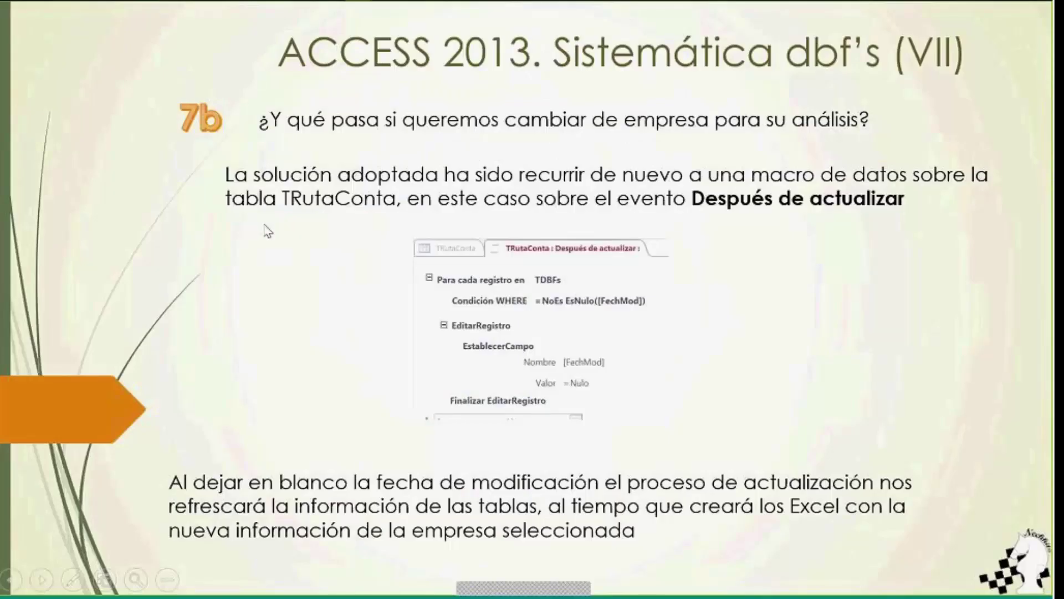
left_click(334, 328)
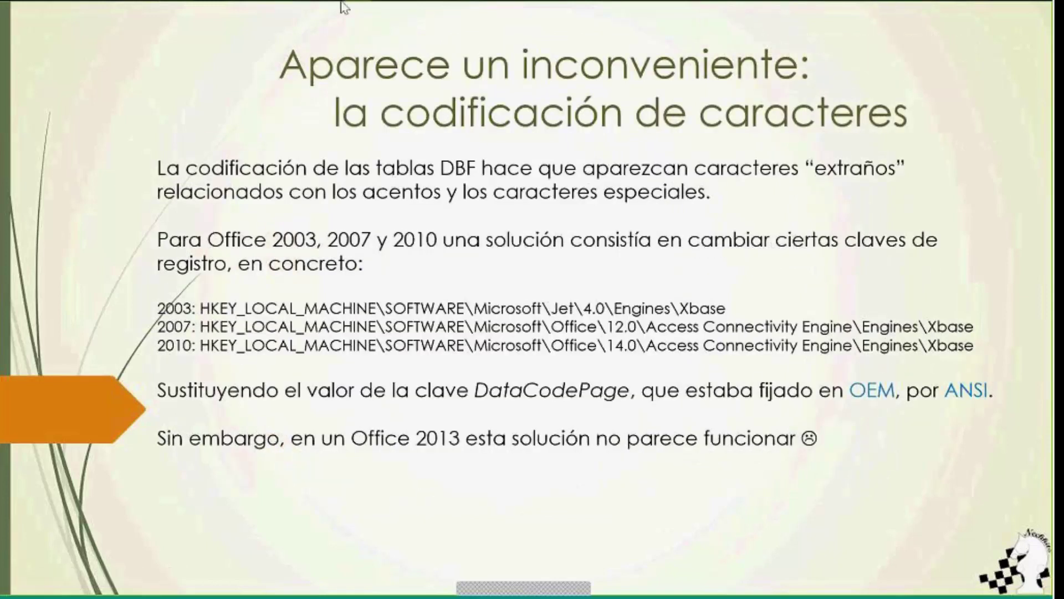
In the Access database, open the TSubctas table to examine the accented characters in TITULO, close it, and return to the slide show.
mouse_move(352, 7)
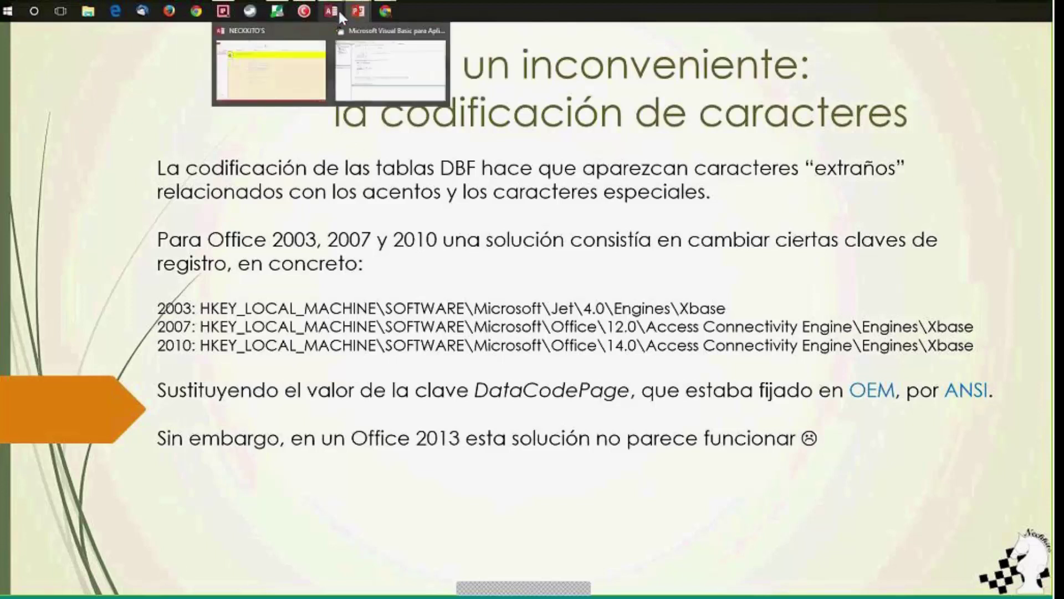
left_click(283, 83)
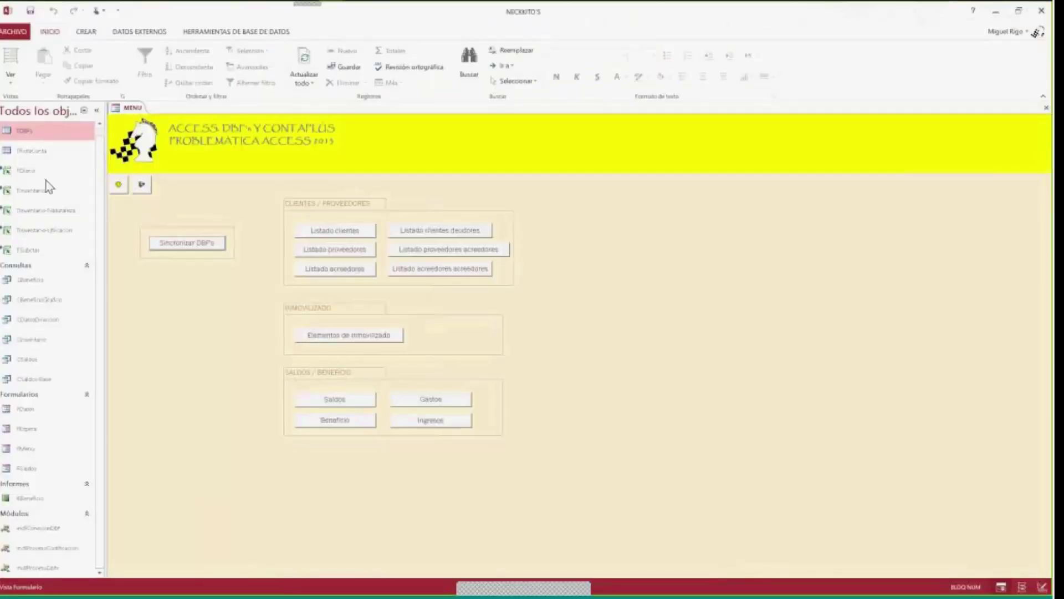
left_click(42, 251)
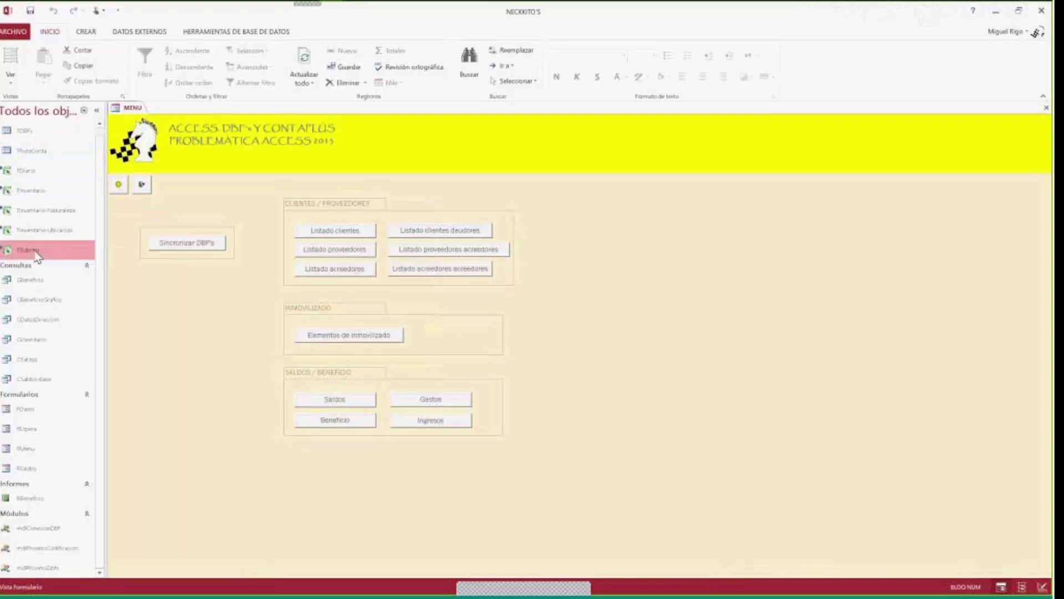
double_click(35, 253)
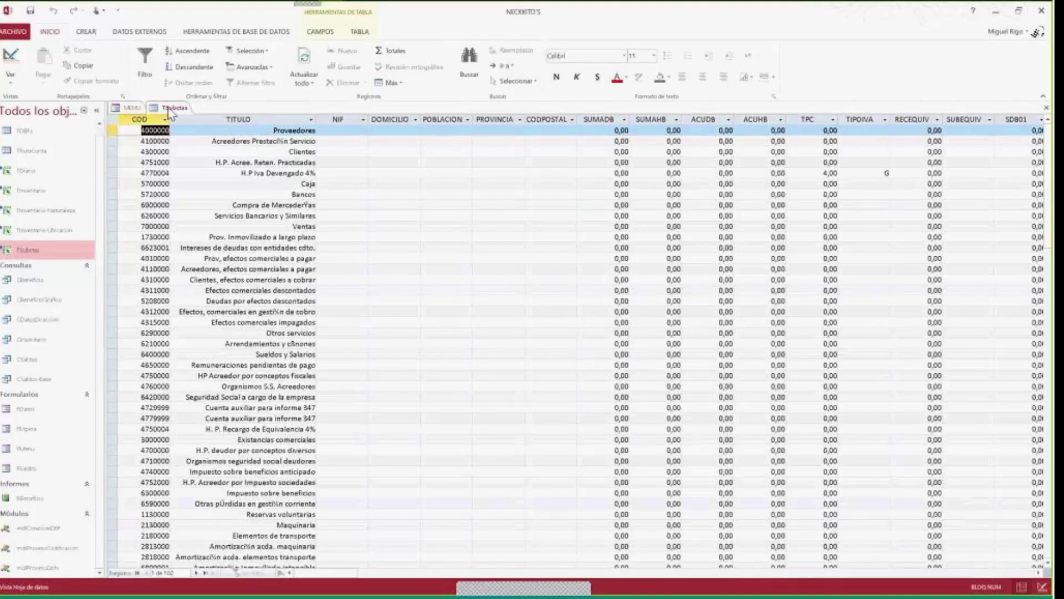
left_click(1047, 109)
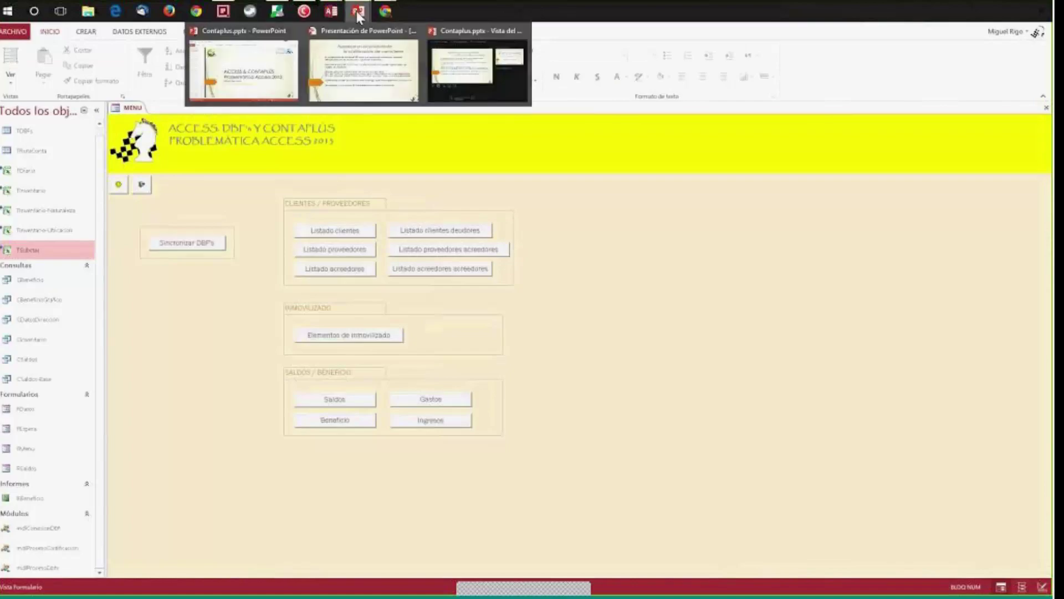
left_click(357, 66)
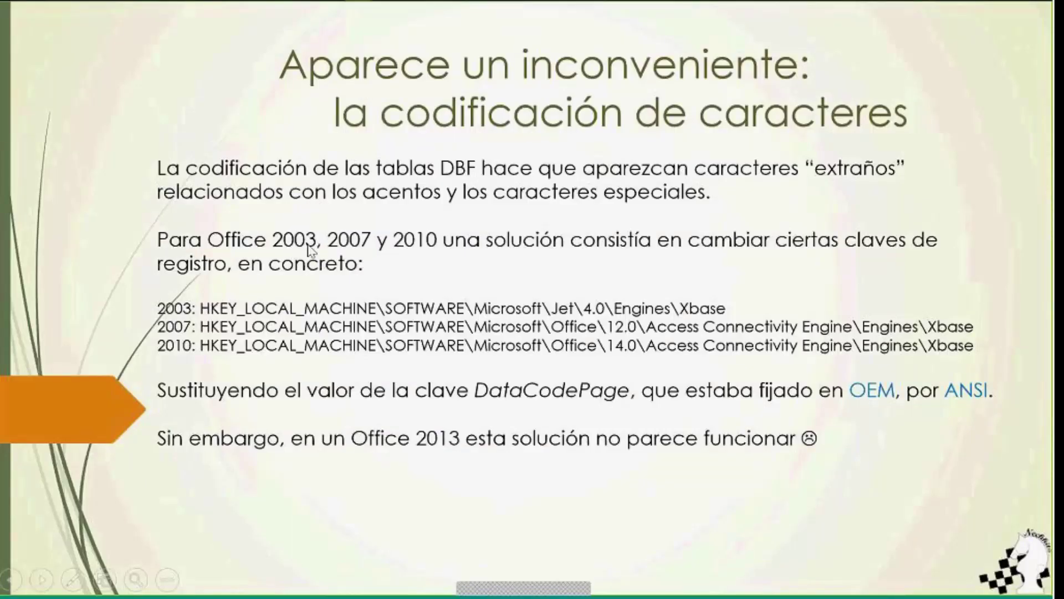
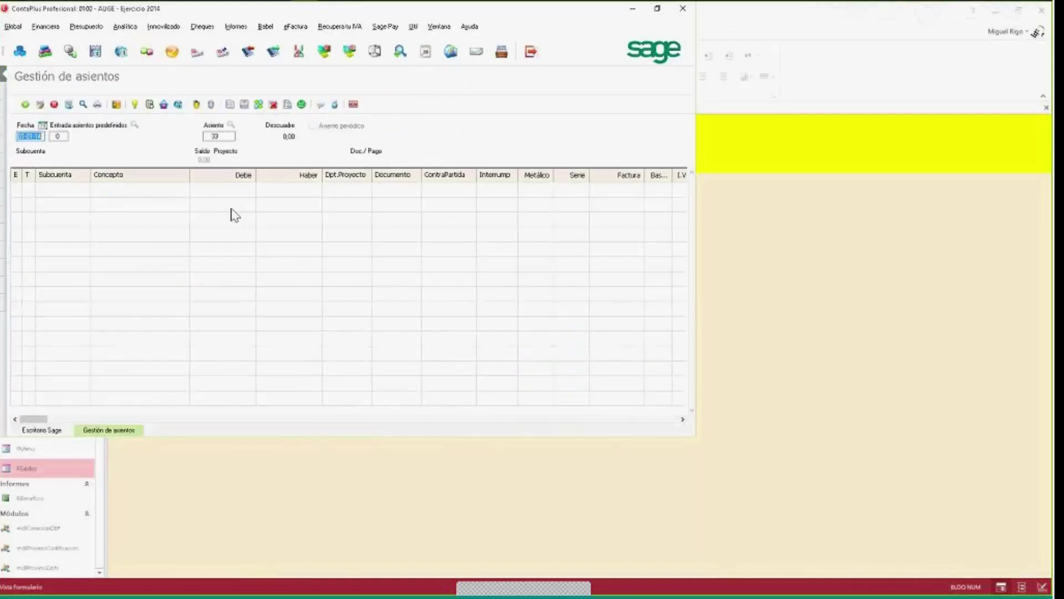
In ContaPlus, date the new journal entry 15-12-14 and add a line for subaccount 4000001, concept "Pago parte", Debe 2.000,00.
type("151214")
key("Return")
key("Return")
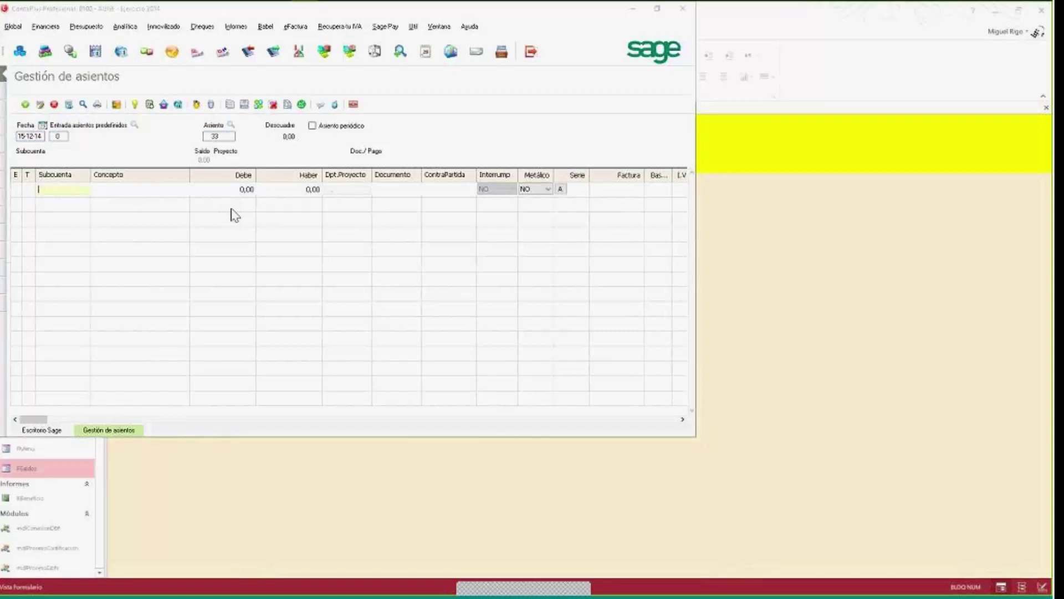
key("F6")
key("Escape")
type("4000001Pag")
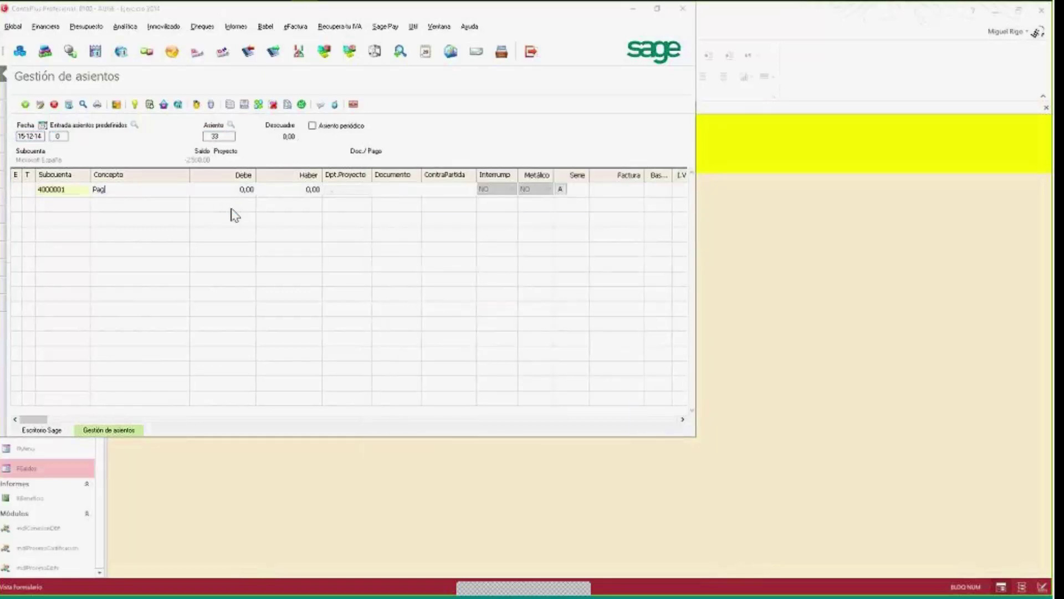
type("o pa")
key("BackSpace")
key("BackSpace")
type("parte")
type("2.0")
type("00")
key("Return")
key("Return")
key("Return")
Add the offsetting line for subaccount 5700000 with the same "Pago parte" concept and 2.000,00 in Haber.
type("570")
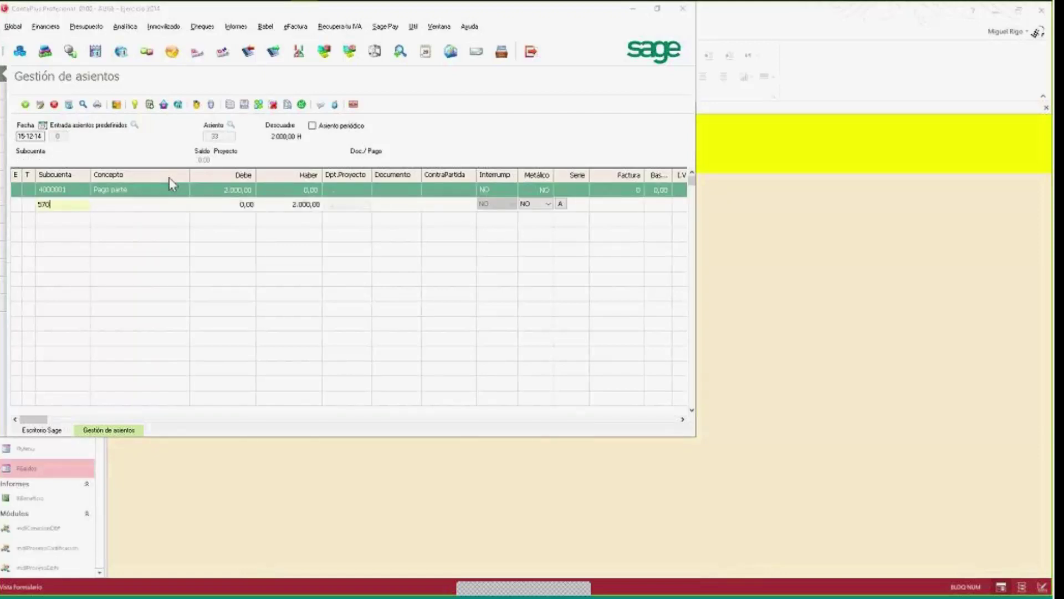
type(".")
key("Return")
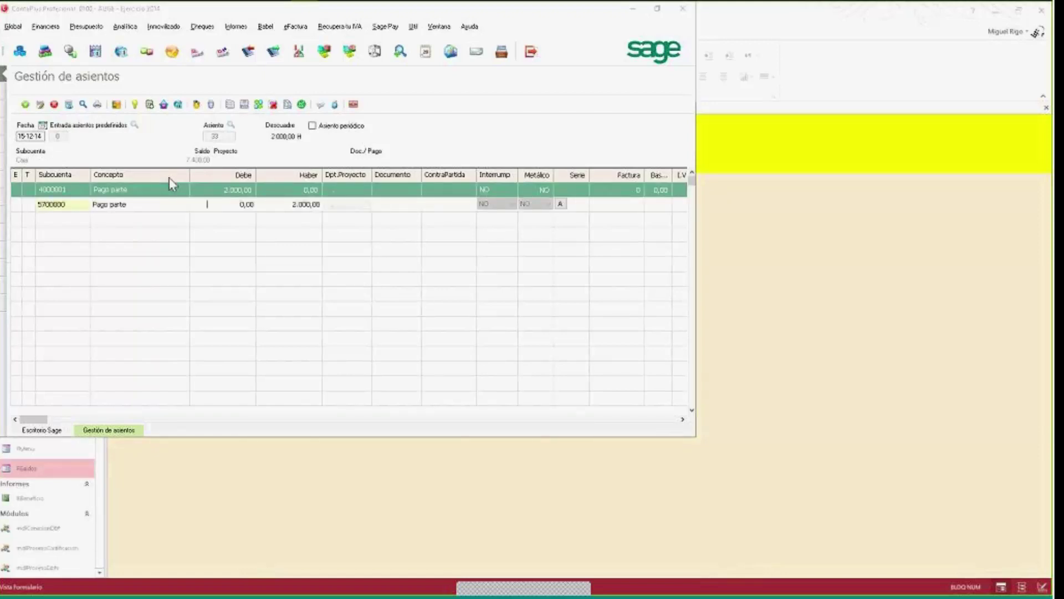
key("Return")
key("Return")
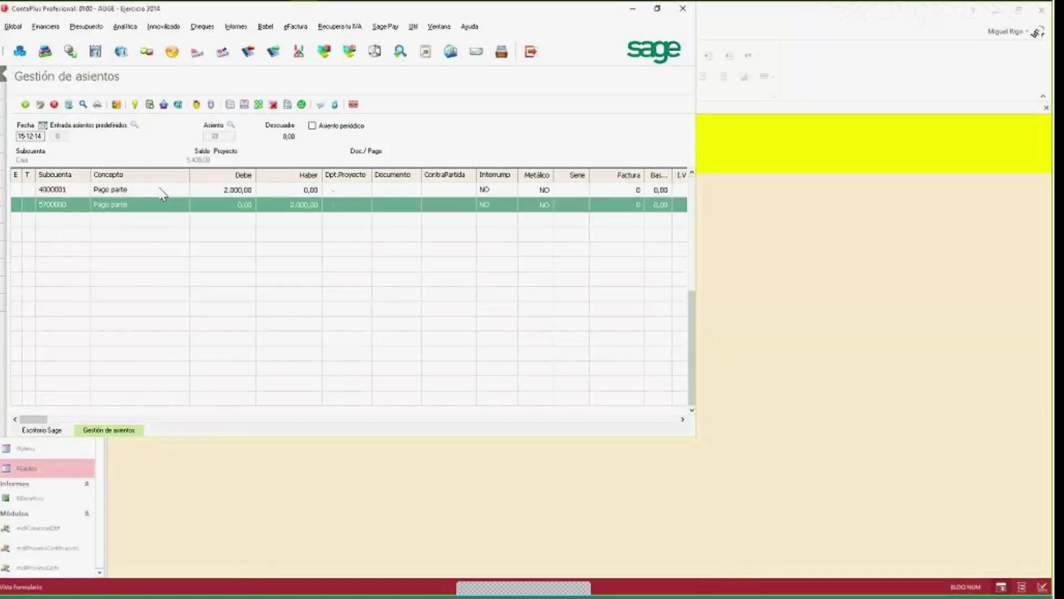
Select the 4000001 line to check its balance, finish the journal entry, and exit Gestión de asientos.
left_click(161, 193)
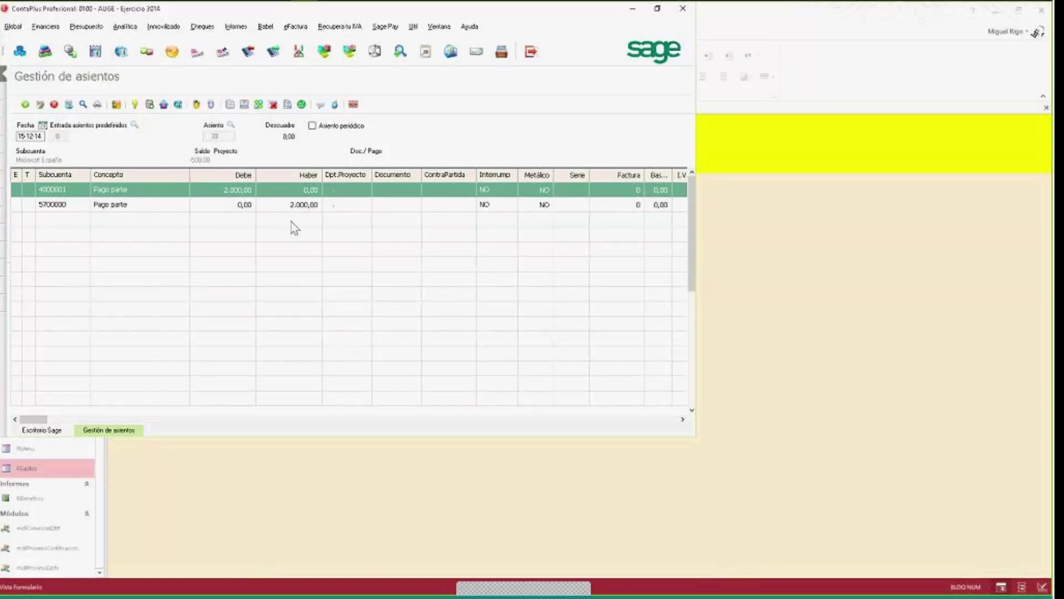
key("Escape")
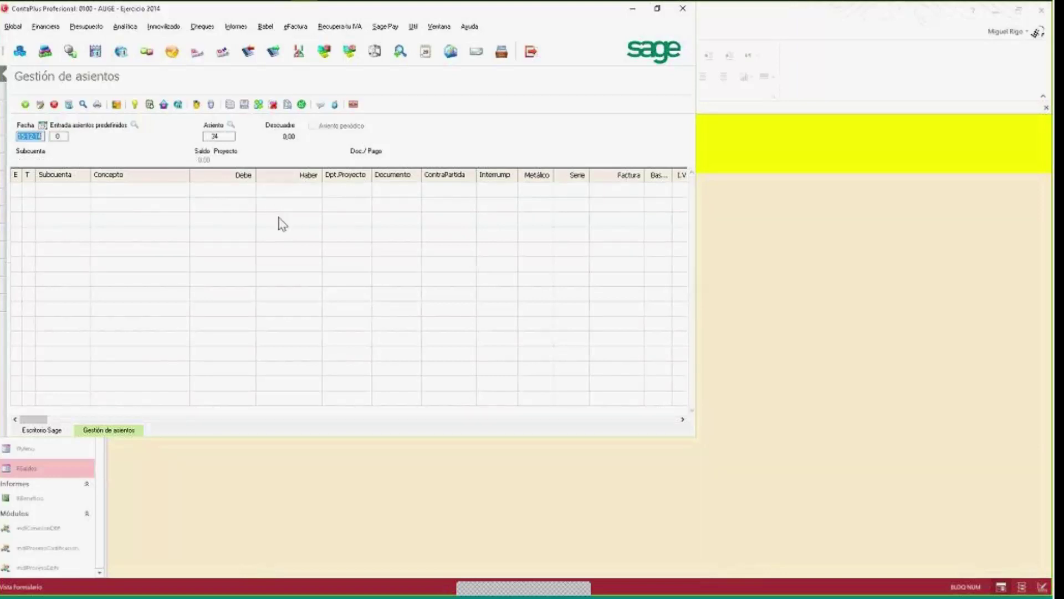
left_click(356, 103)
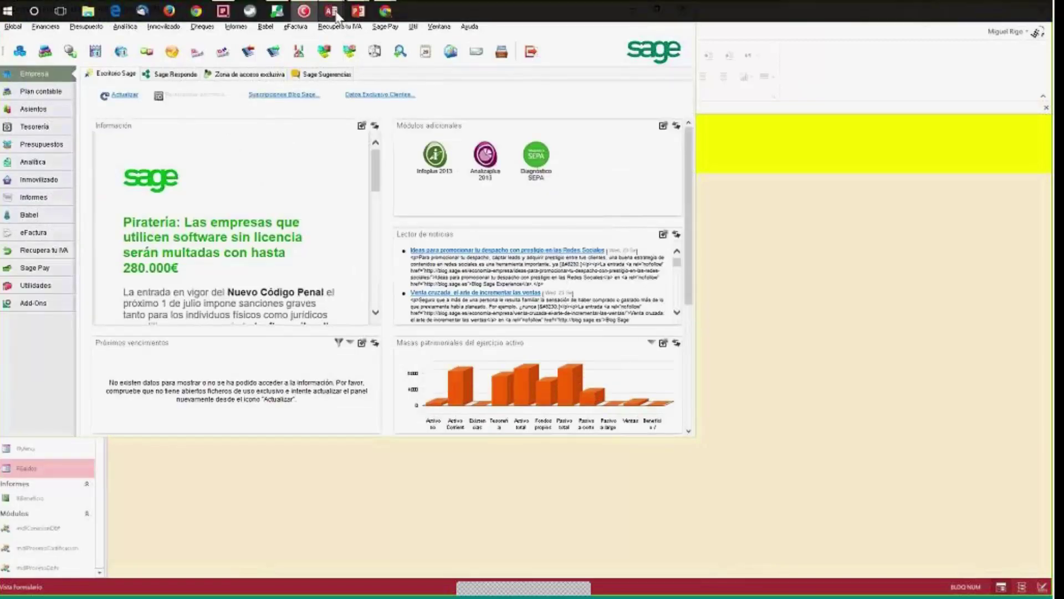
Switch to the Access database, run Sincronizar DBF's, and accept the completion message.
mouse_move(331, 15)
left_click(289, 78)
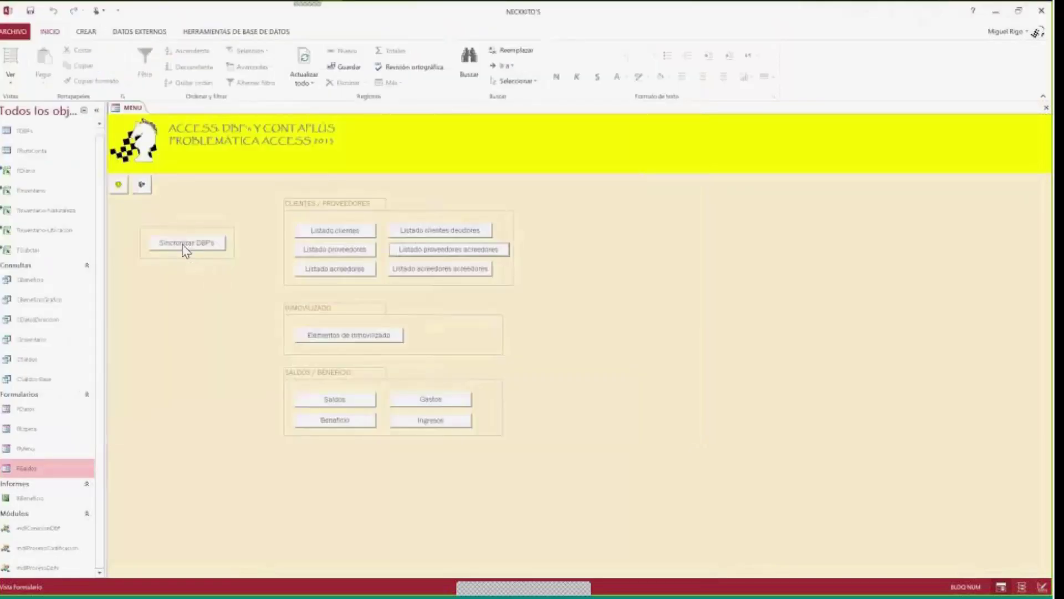
left_click(184, 245)
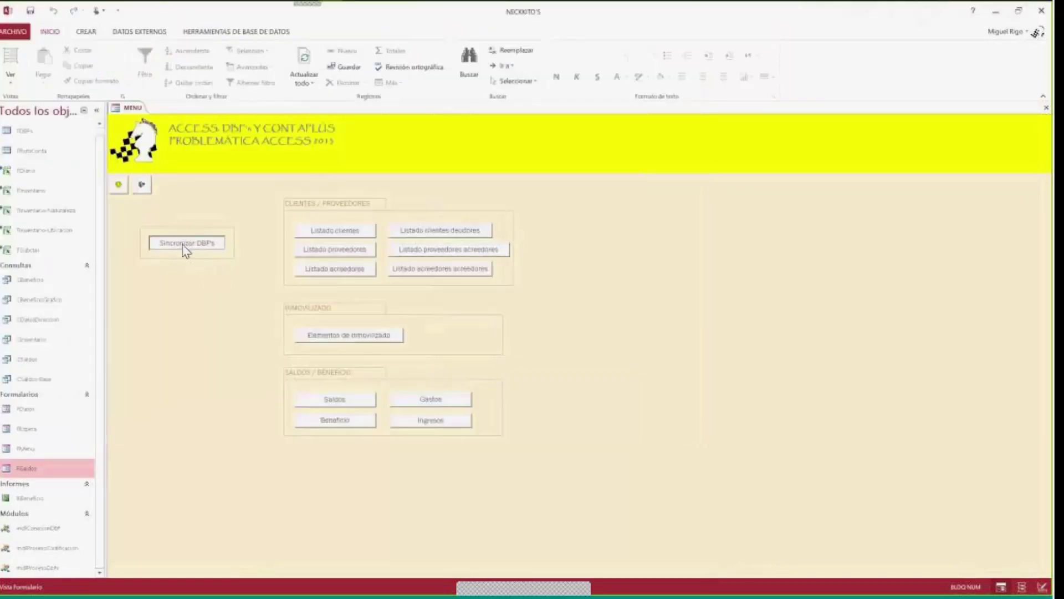
left_click(182, 244)
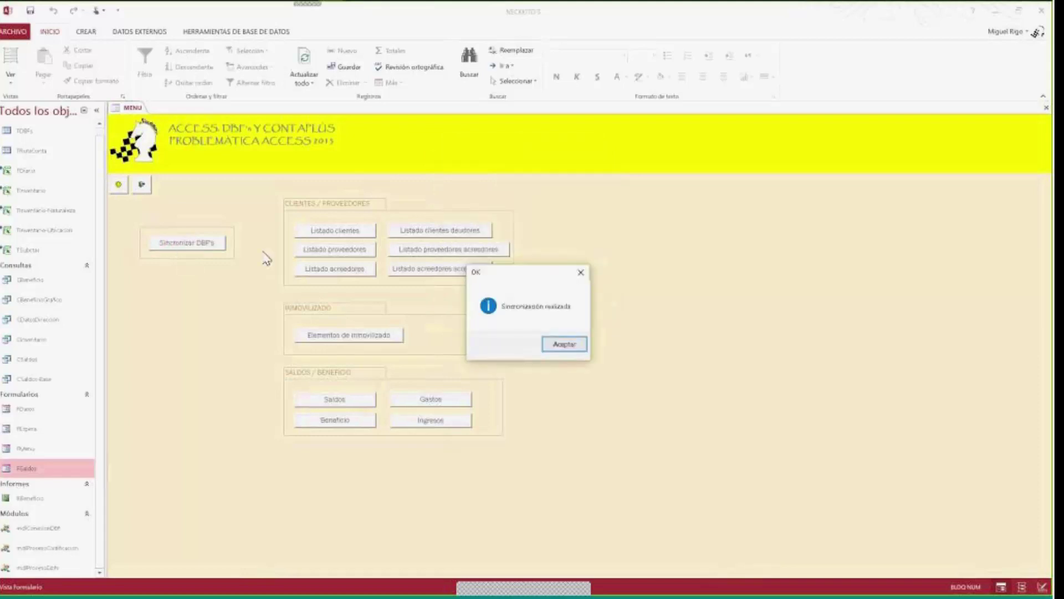
left_click(562, 345)
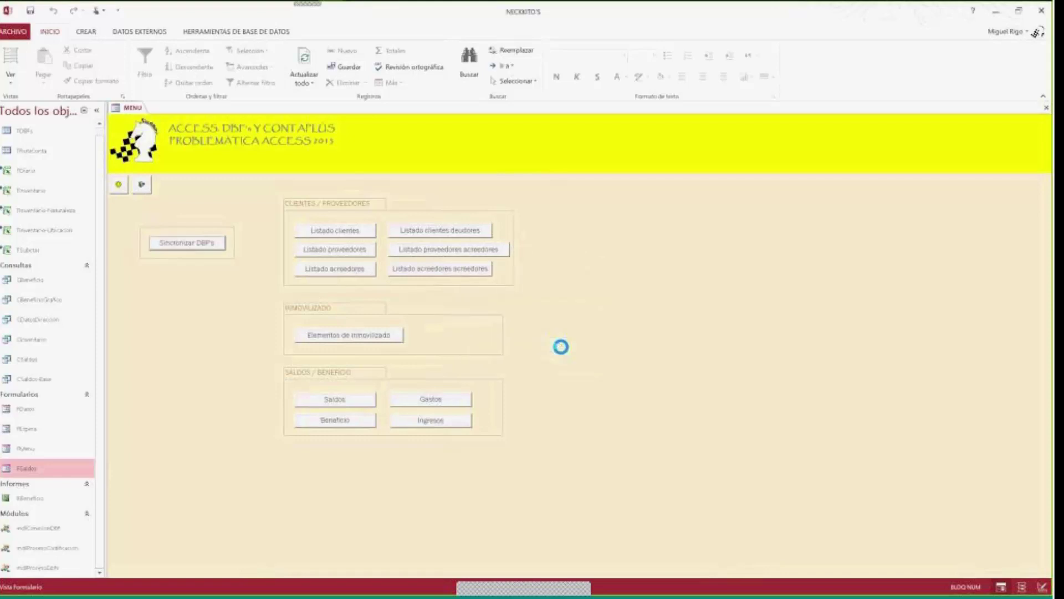
Open Listado proveedores acreedores to examine the supplier balances after the new payment, and close the list.
left_click(442, 271)
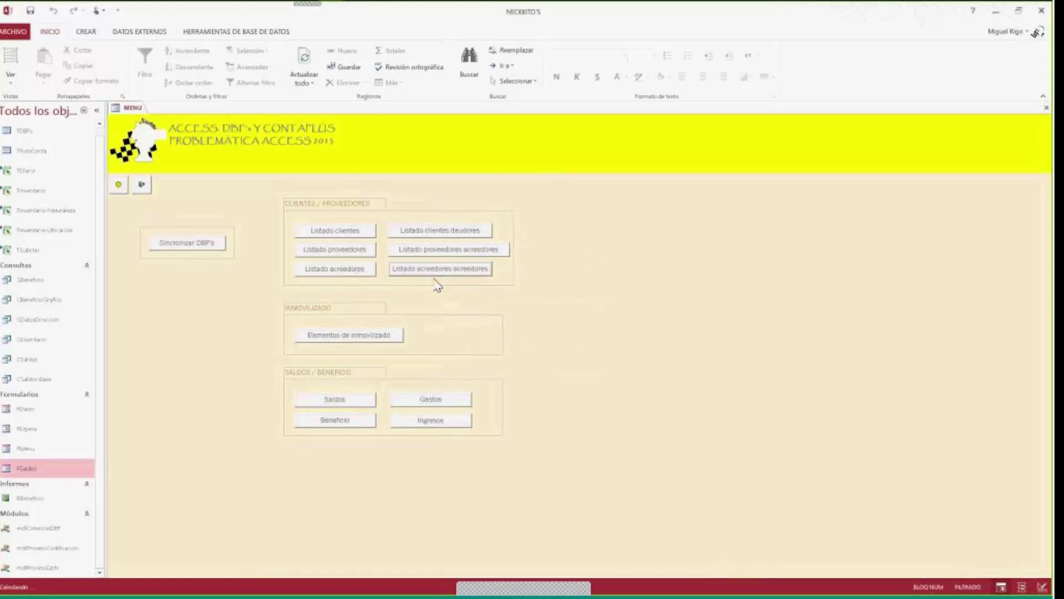
left_click(1046, 107)
left_click(453, 252)
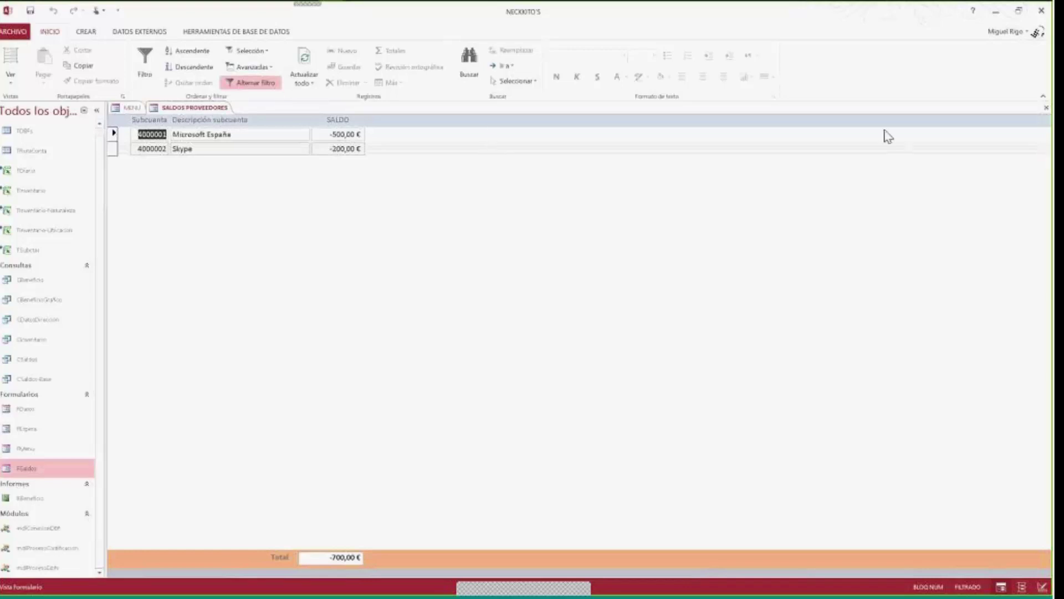
left_click(1046, 107)
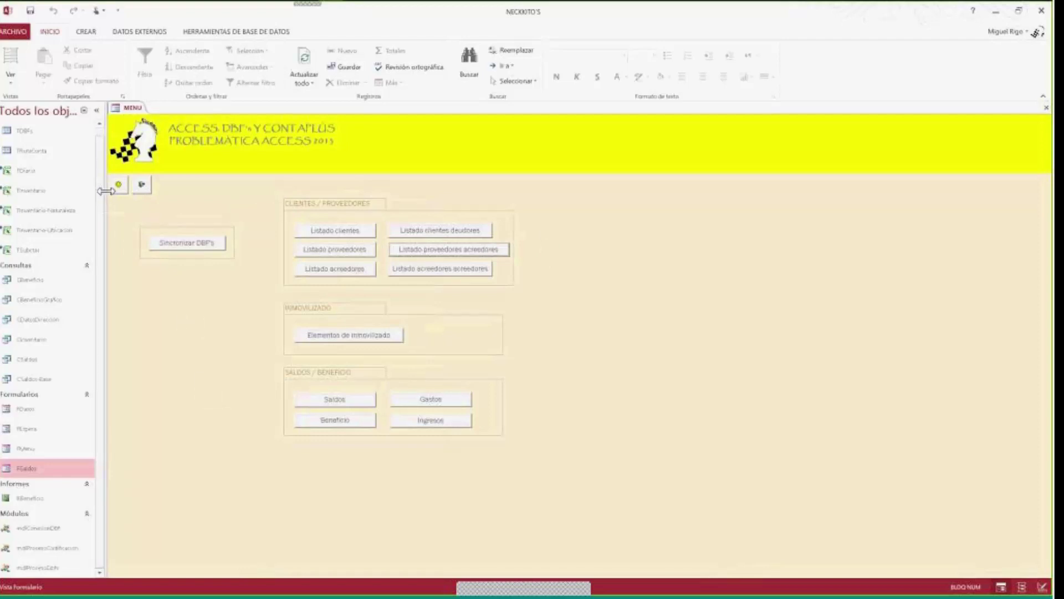
Set the Ruta value in TRutaConta to C:\GrupoSP\CONTABLD\Emp0029, close the table, and run Sincronizar DBF's through to its completion message.
left_click(38, 150)
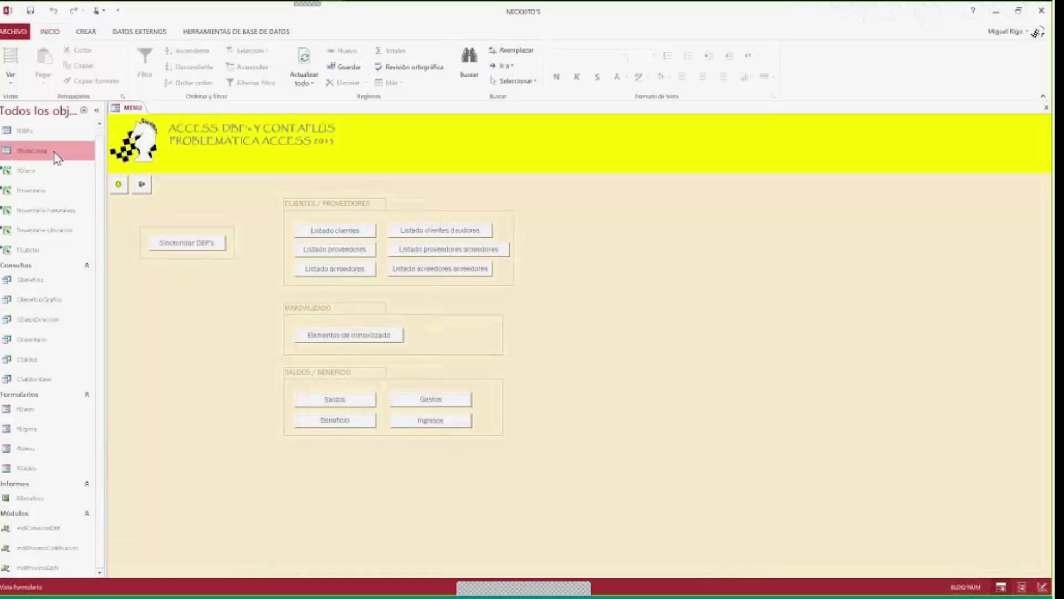
double_click(57, 158)
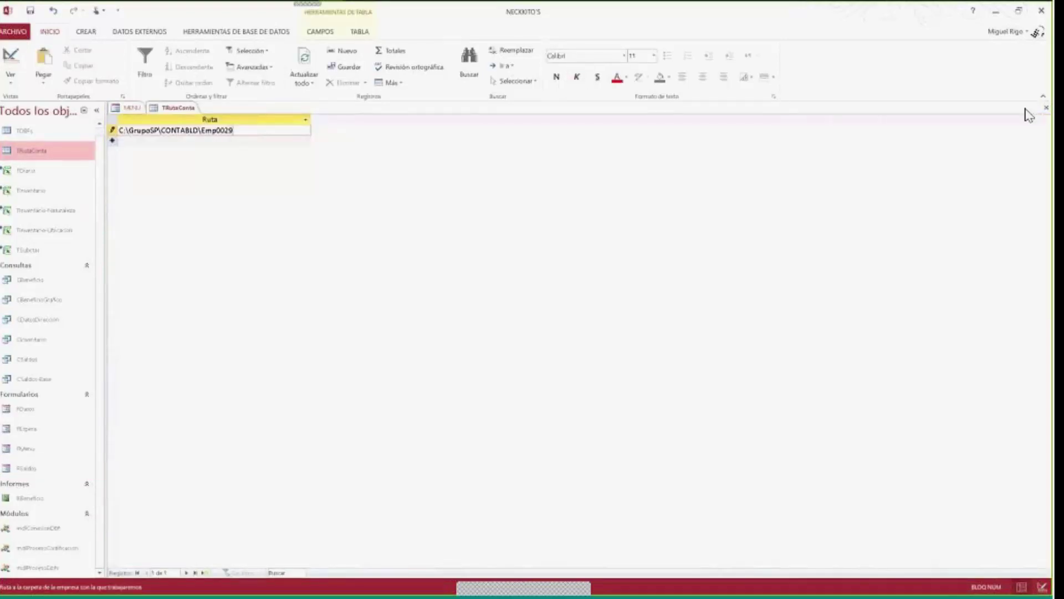
left_click(1046, 107)
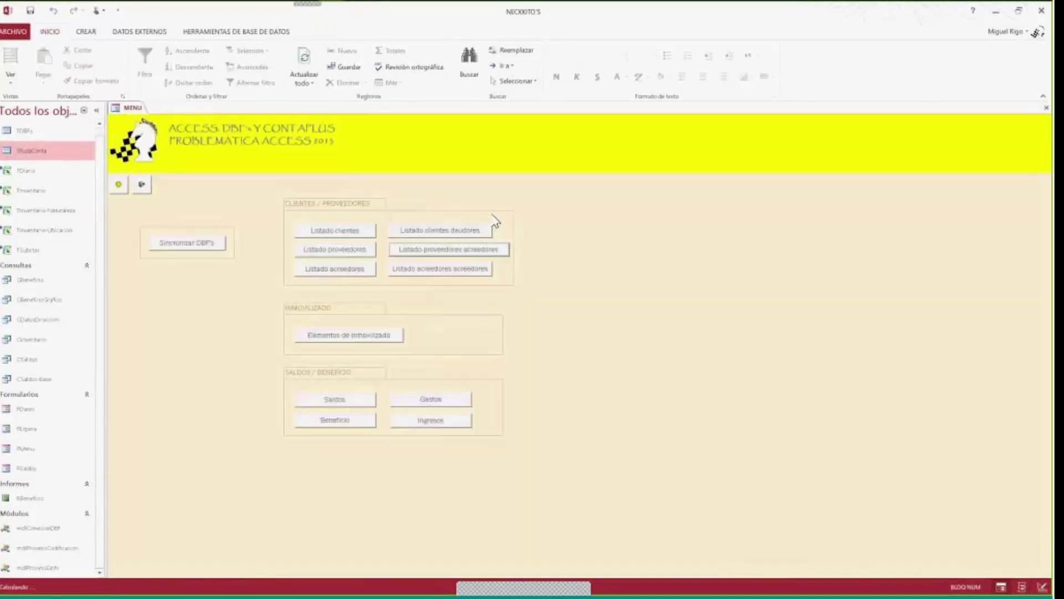
left_click(189, 245)
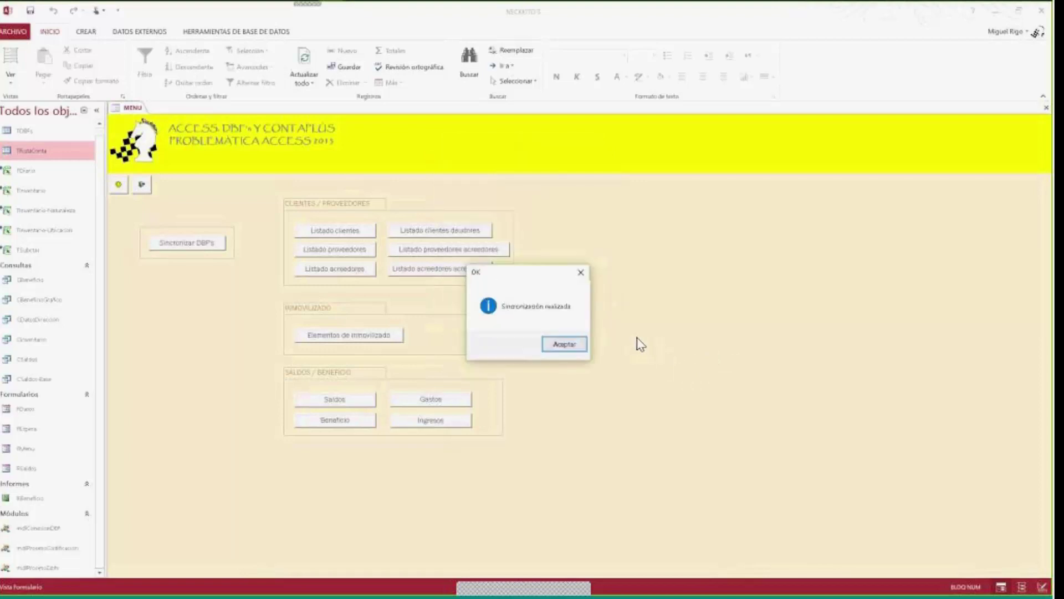
left_click(565, 346)
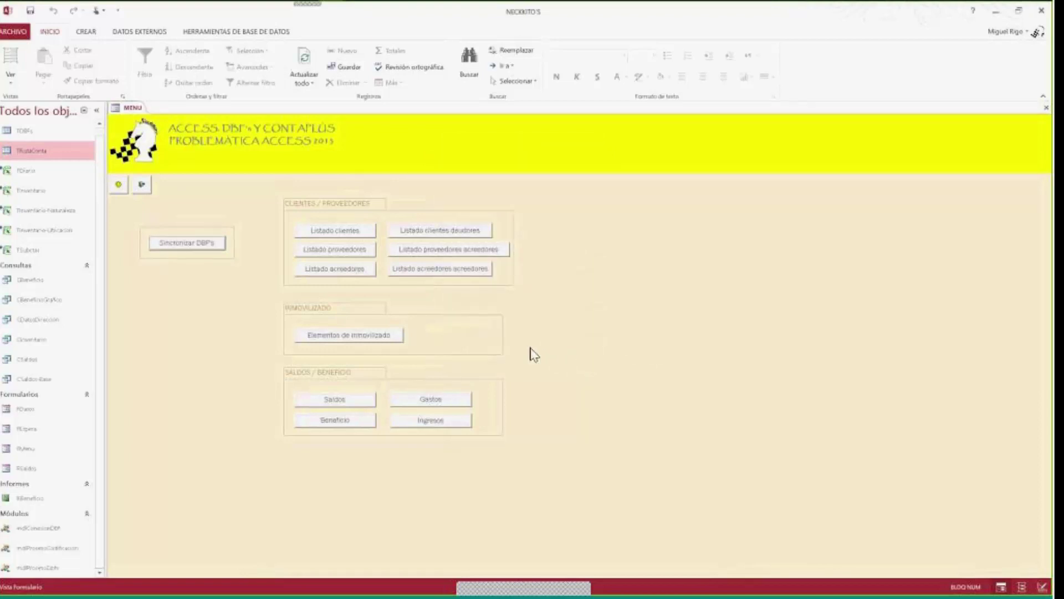
Review Listado proveedores acreedores and Saldos for company Emp0029, and recheck the Ruta path in TRutaConta, closing each one.
left_click(438, 250)
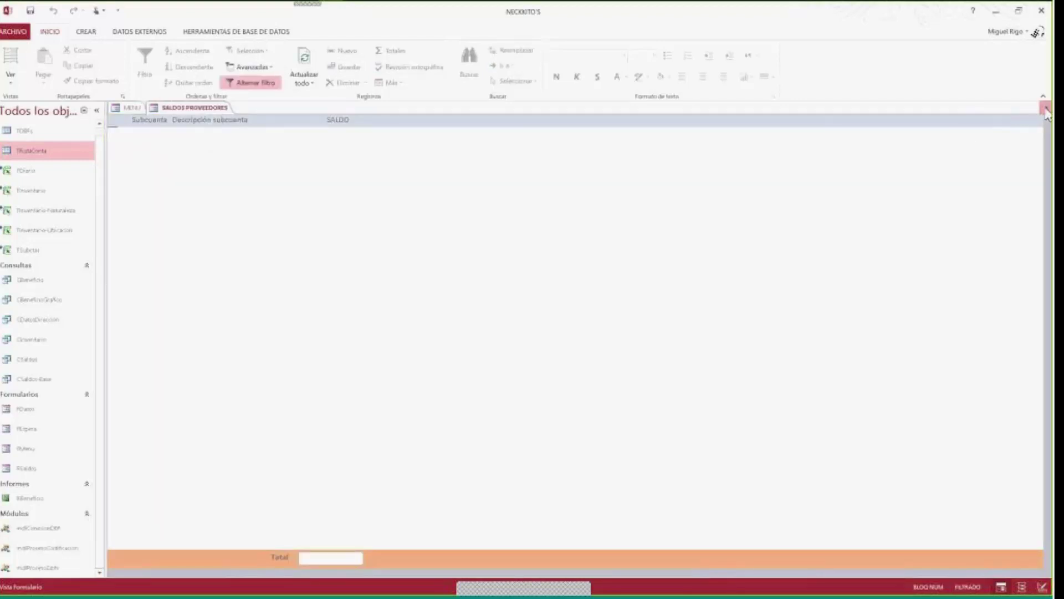
left_click(1046, 109)
left_click(339, 399)
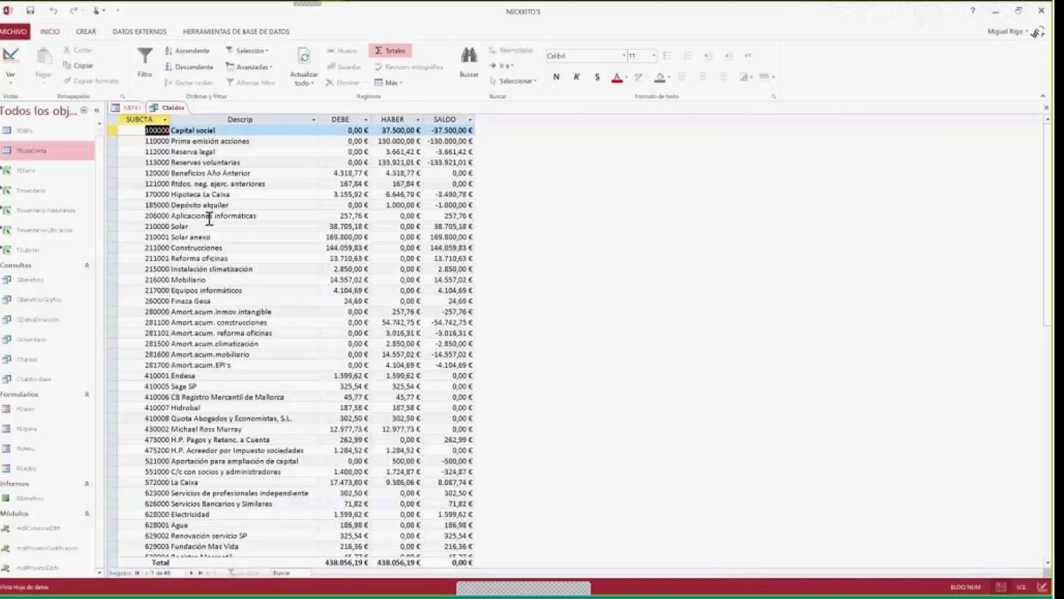
left_click(1046, 107)
double_click(49, 156)
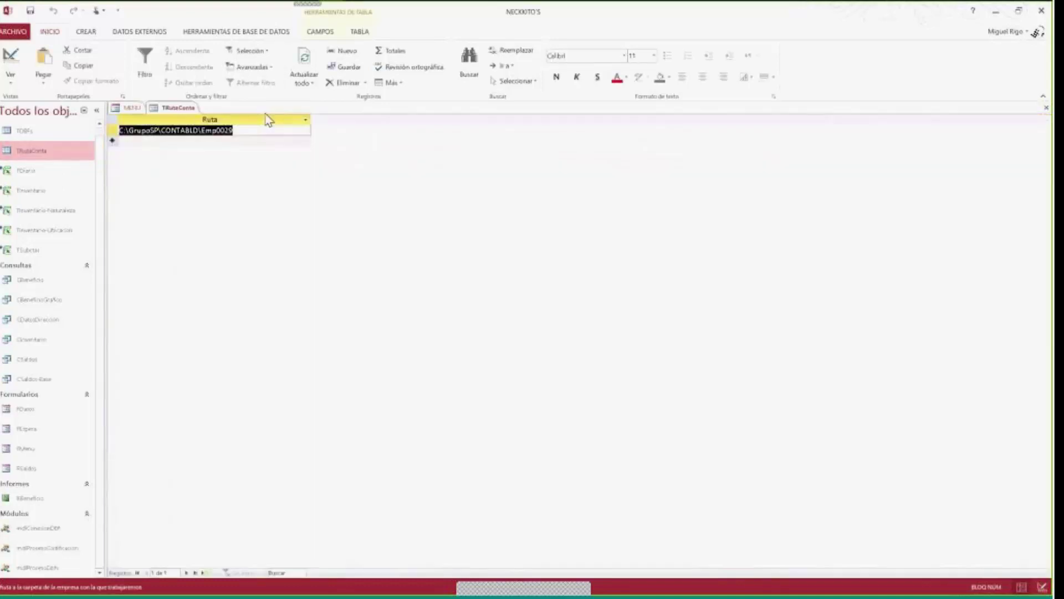
left_click(1046, 107)
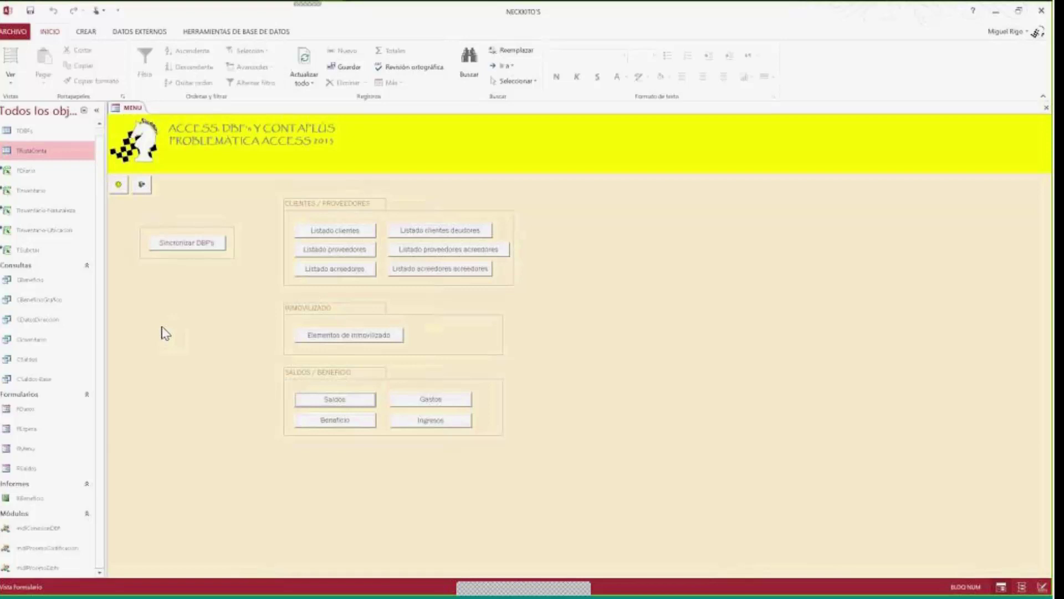
Switch to the PowerPoint slide show and advance to the slide "Engañando" a Office (I).
mouse_move(394, 4)
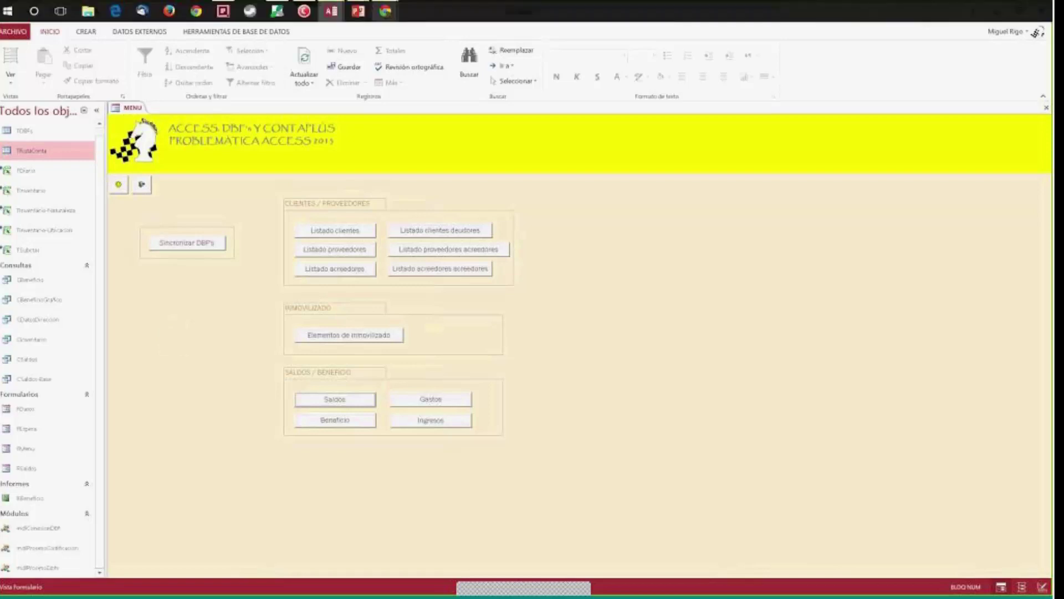
mouse_move(339, 15)
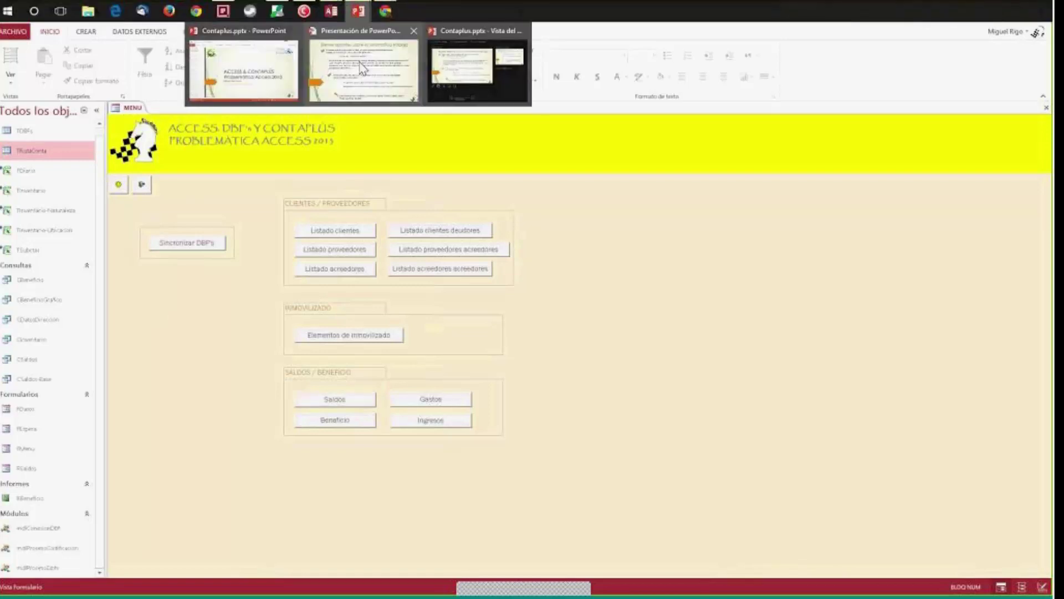
left_click(361, 67)
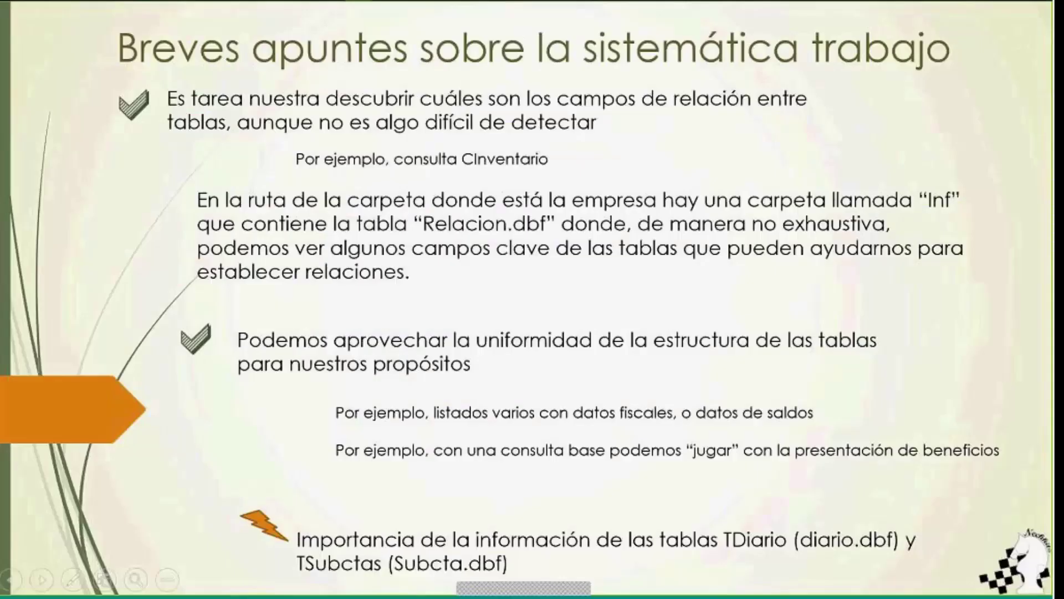
left_click(397, 245)
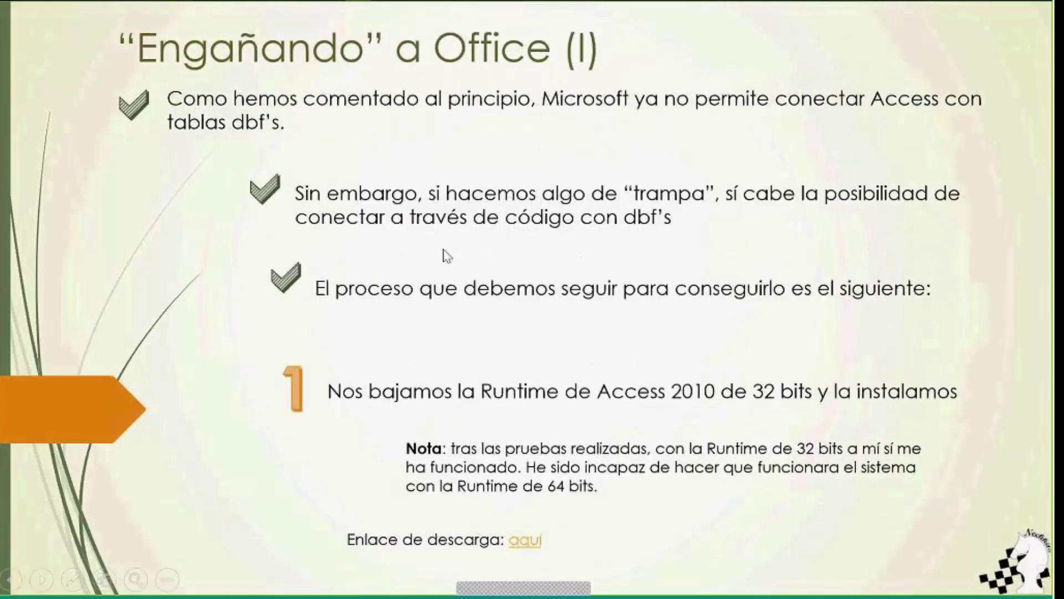
Go back to the slide "Breves apuntes sobre la sistemática trabajo" and switch to the Q-Dir file manager.
key("Left")
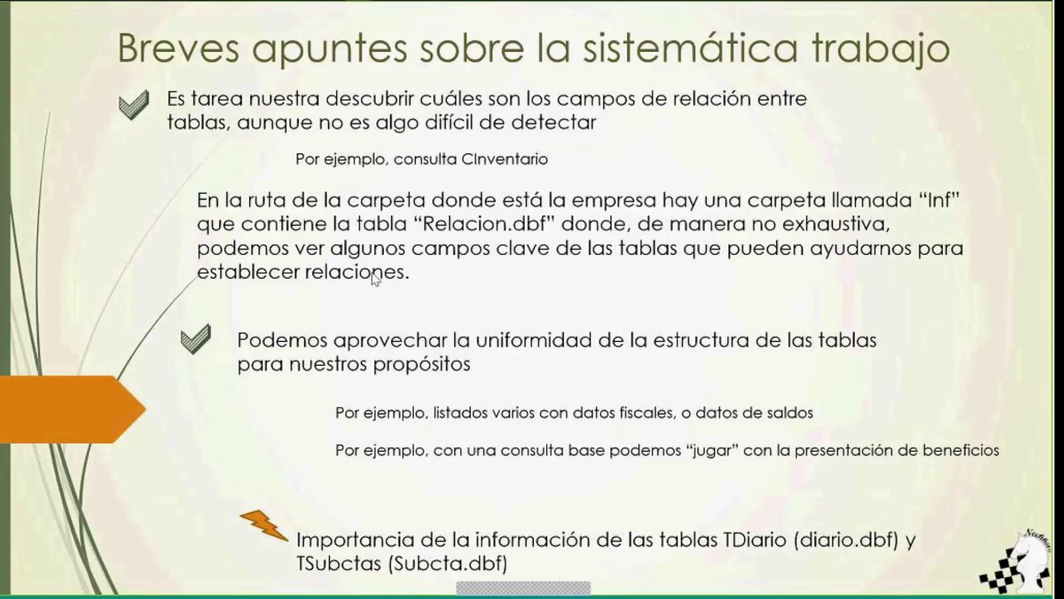
mouse_move(331, 3)
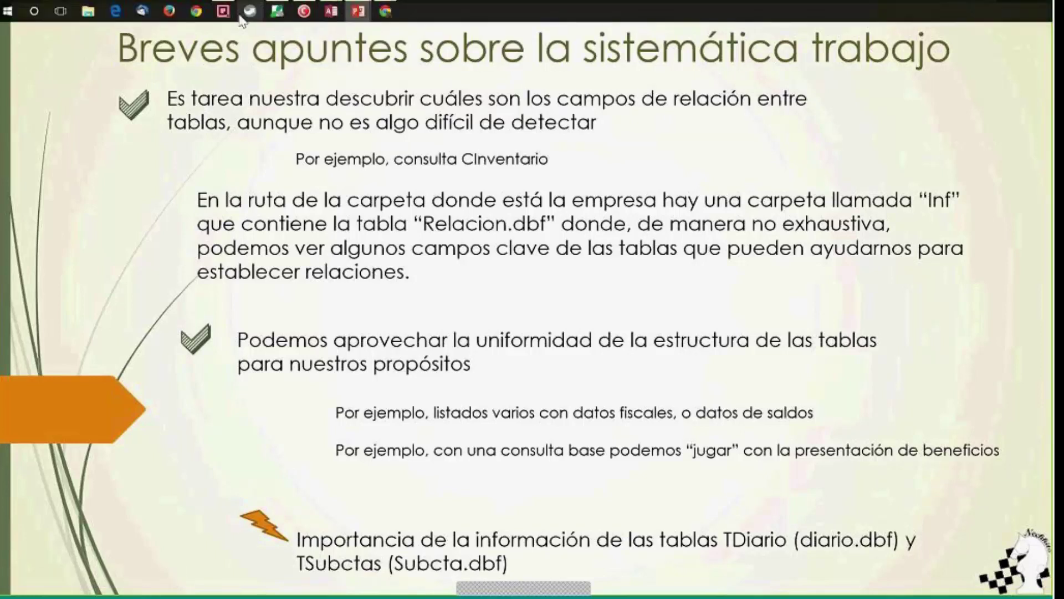
mouse_move(222, 13)
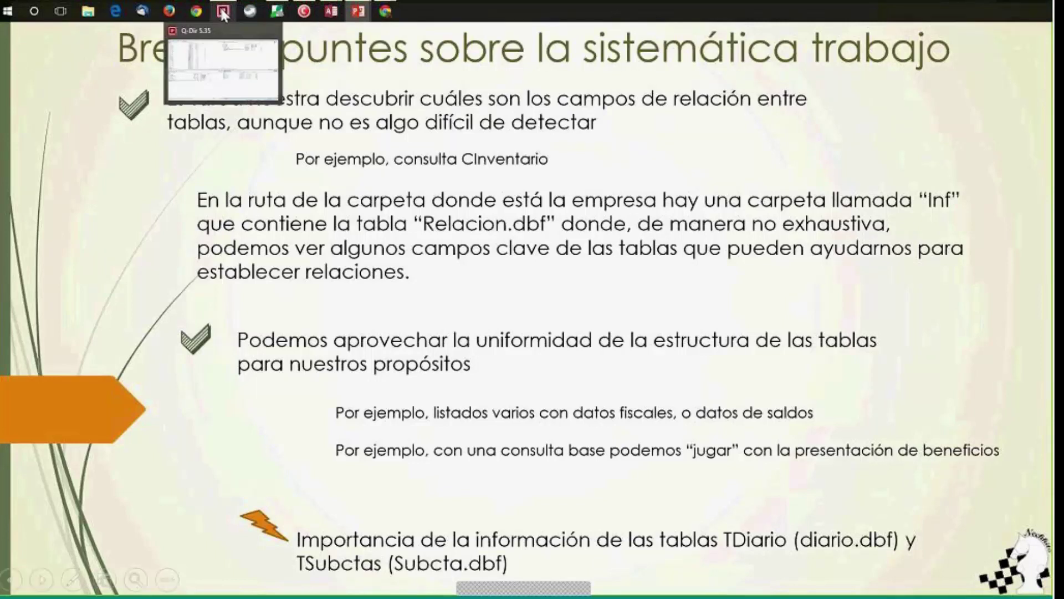
left_click(223, 12)
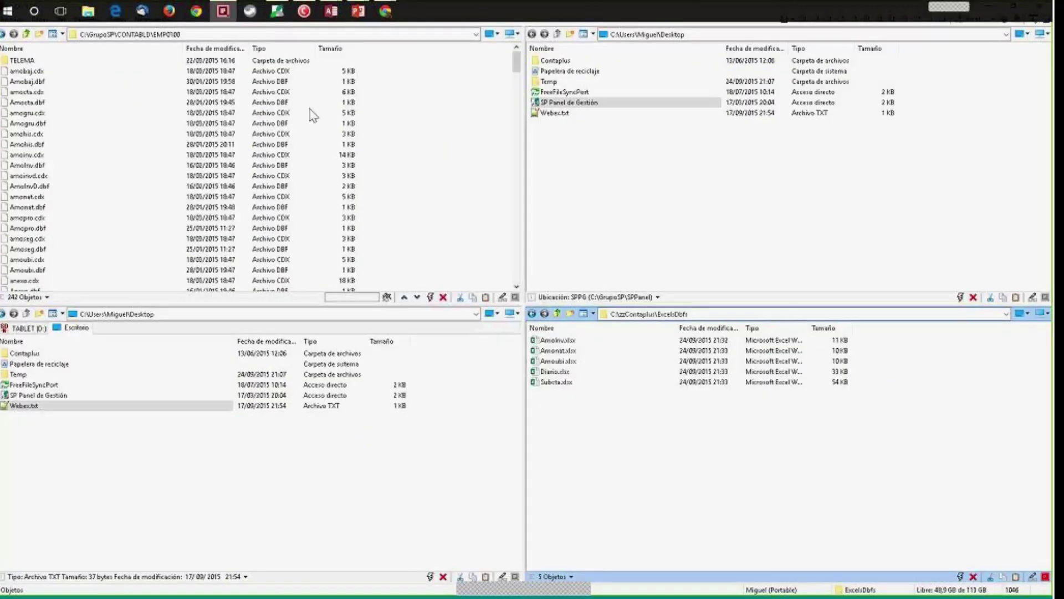
Create a new Microsoft Excel worksheet with its default name in C:\zzContaplus and open it in Excel.
double_click(563, 427)
right_click(563, 428)
mouse_move(508, 548)
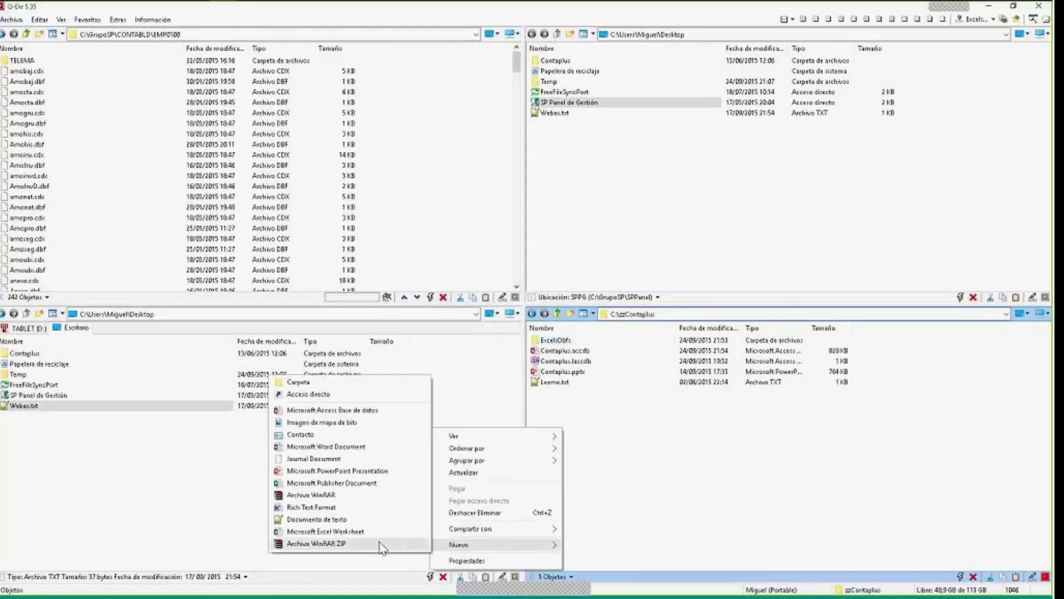
left_click(339, 532)
left_click(539, 395)
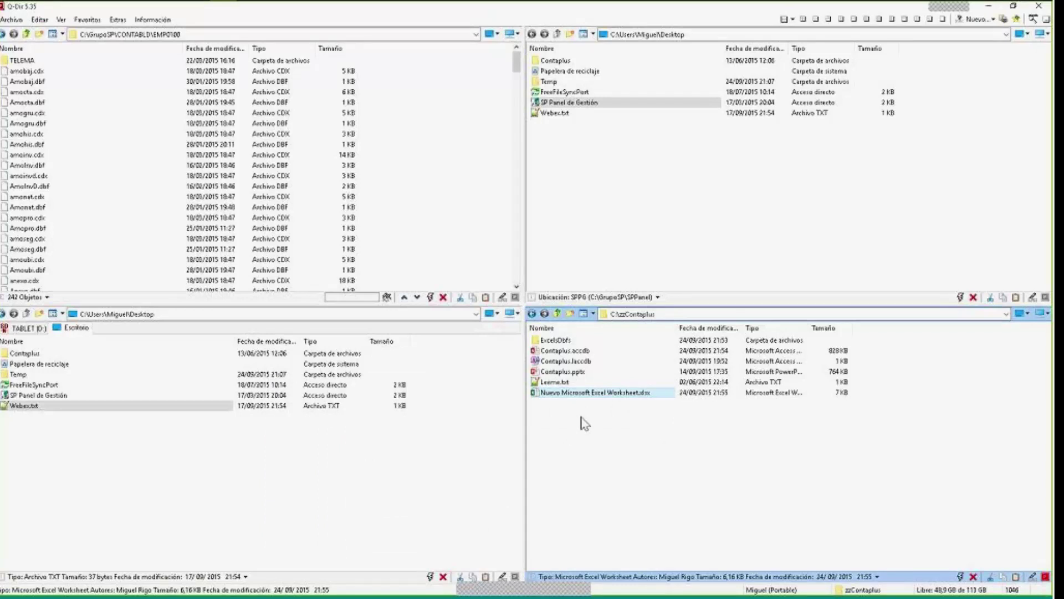
key("F2")
key("Return")
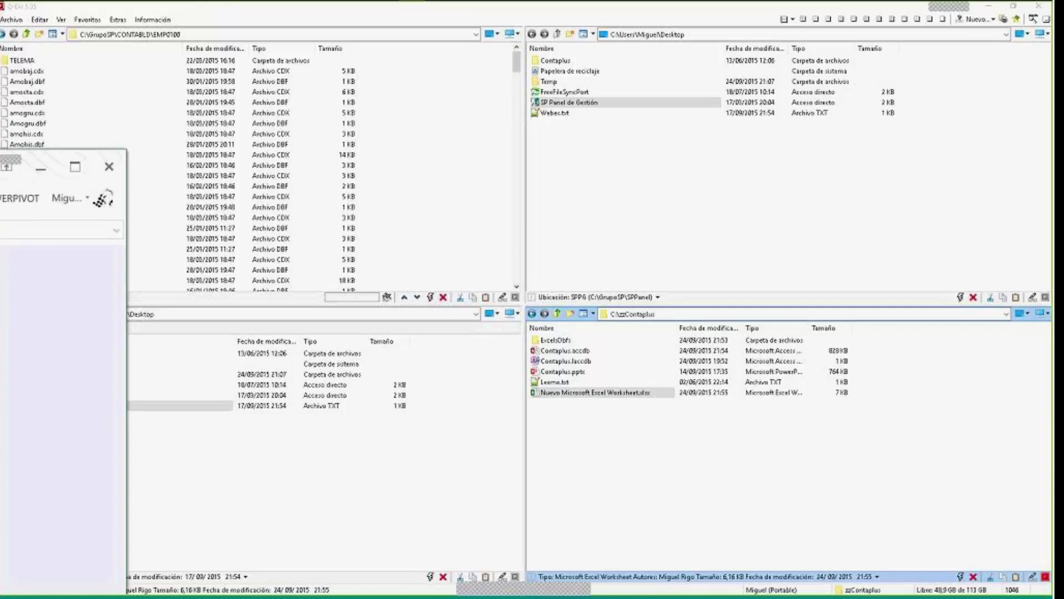
Position the Excel window beside the EMP0100 file list and open Subcta.dbf from that folder in it.
left_click_drag(1, 166, 681, 99)
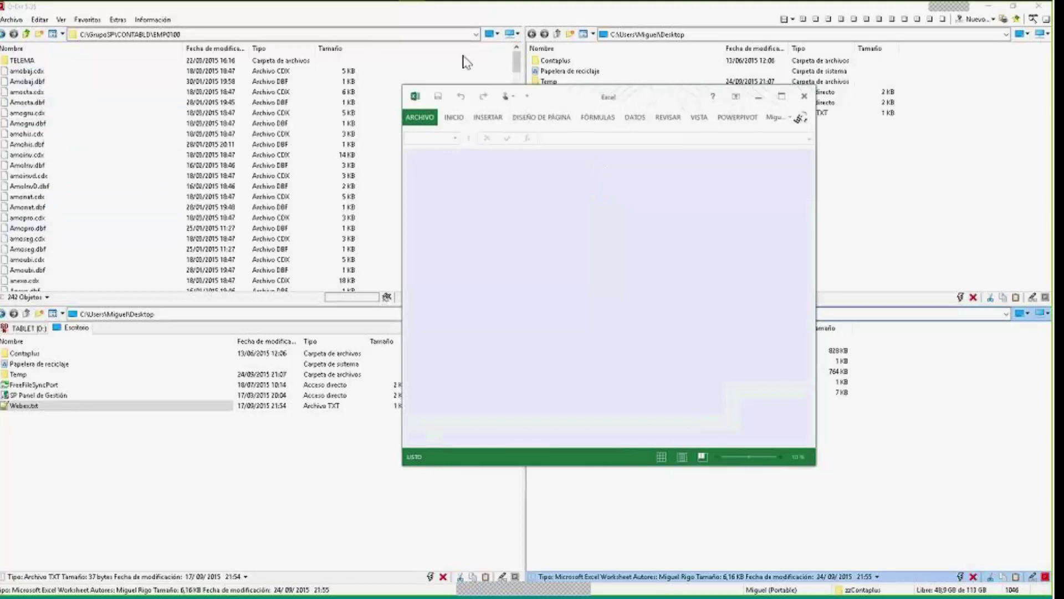
left_click_drag(552, 92, 724, 86)
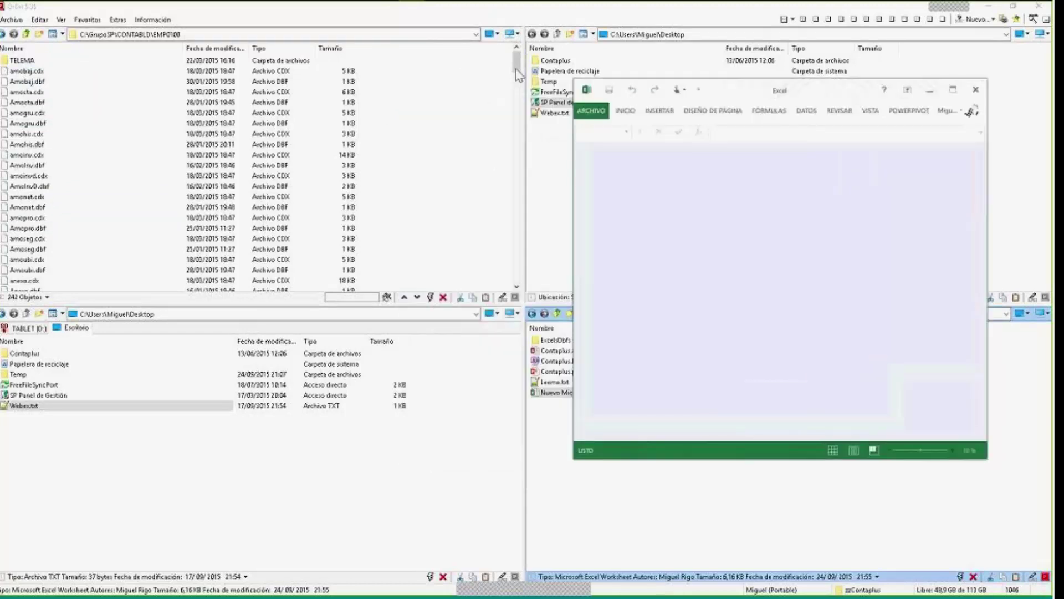
left_click_drag(516, 71, 519, 248)
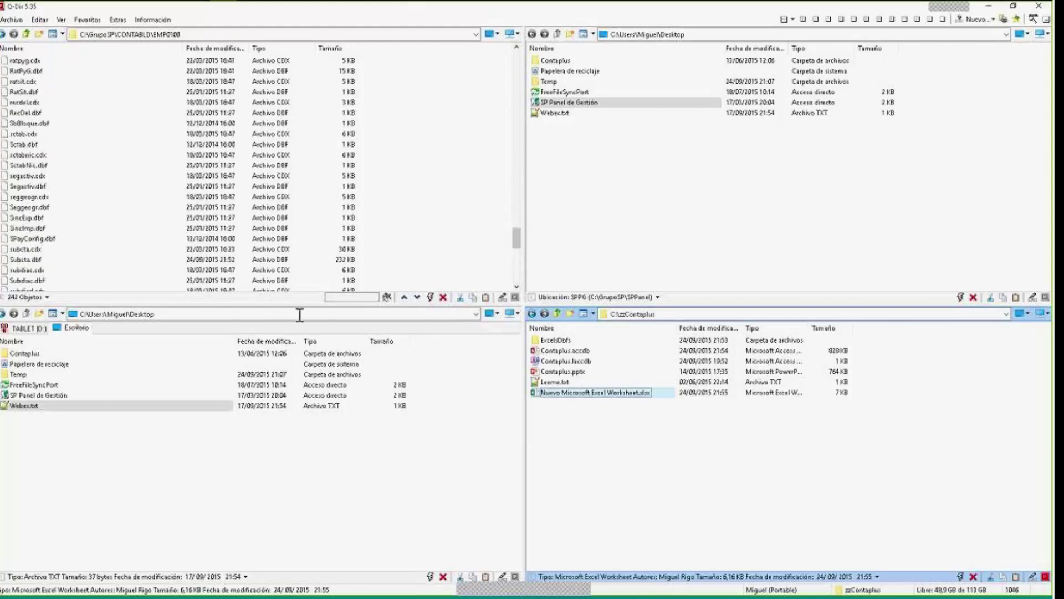
mouse_move(412, 10)
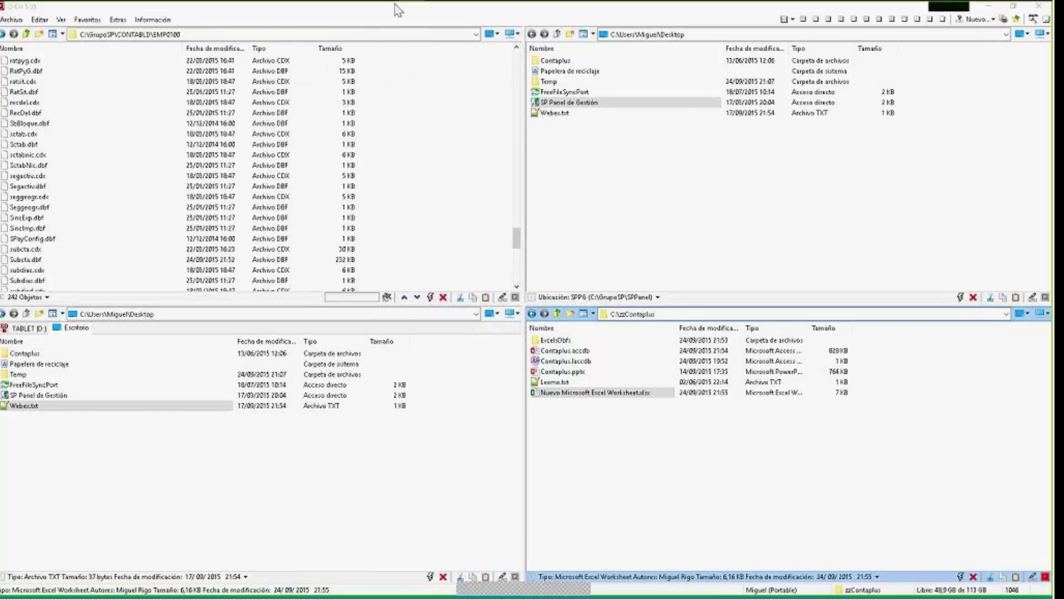
left_click(491, 74)
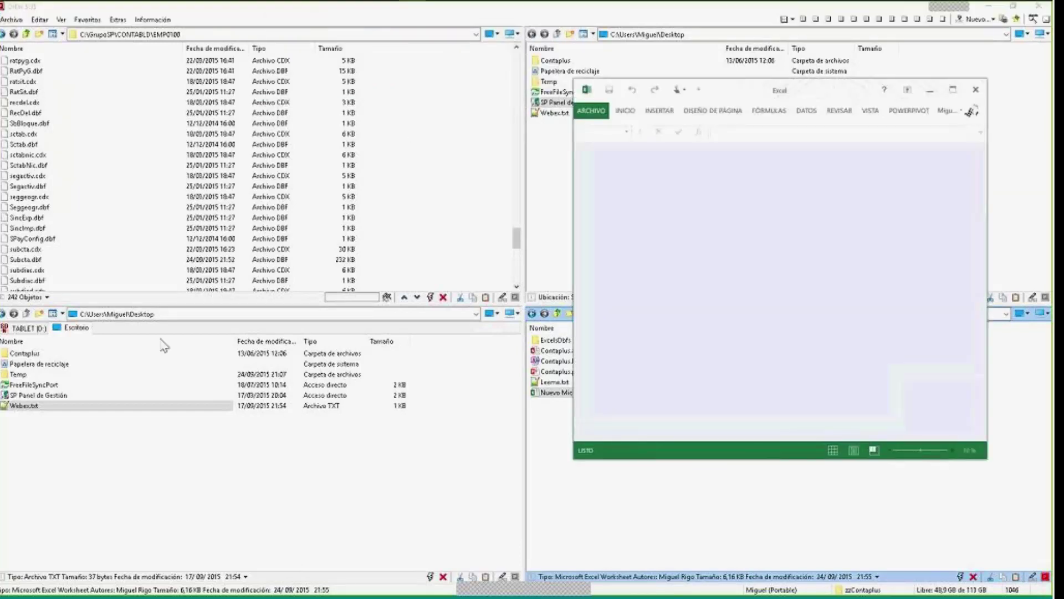
left_click_drag(27, 258, 801, 282)
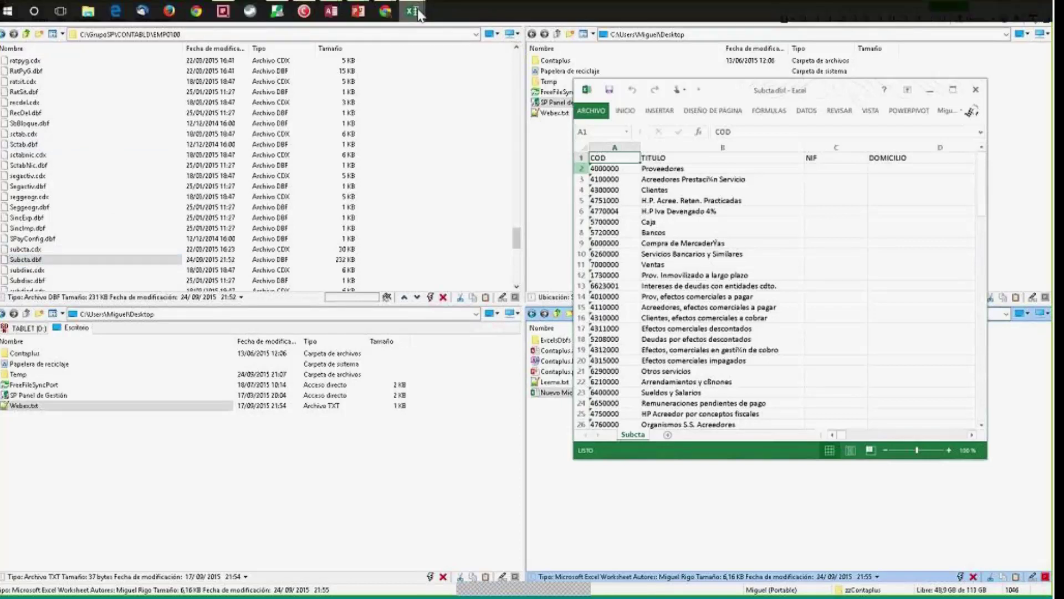
Look over the open Excel windows with the Subcta.dbf data, and switch back to the PowerPoint slide show.
mouse_move(412, 11)
left_click(473, 31)
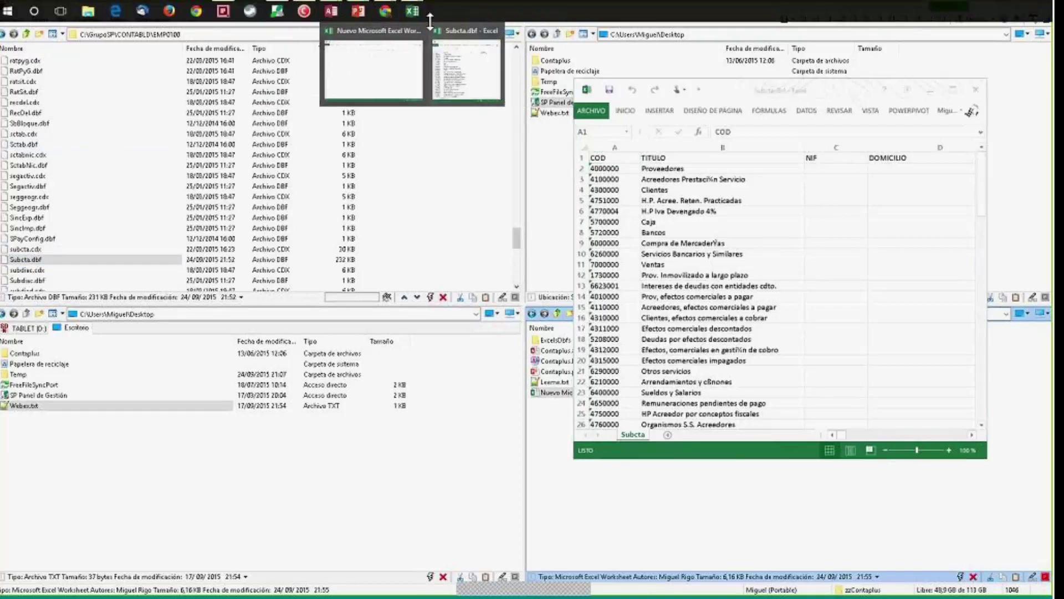
left_click(417, 32)
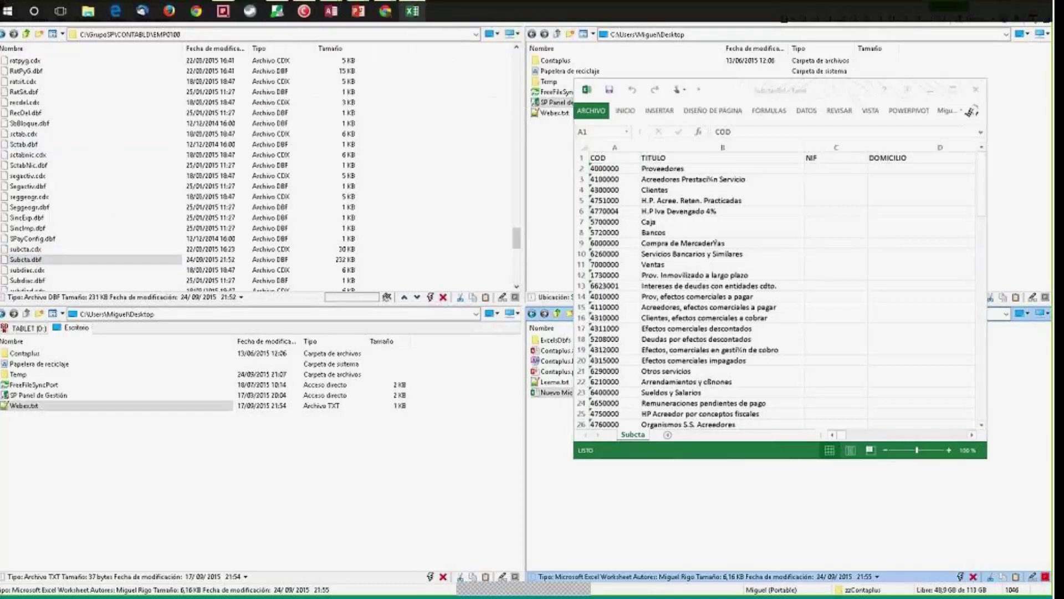
left_click(740, 90)
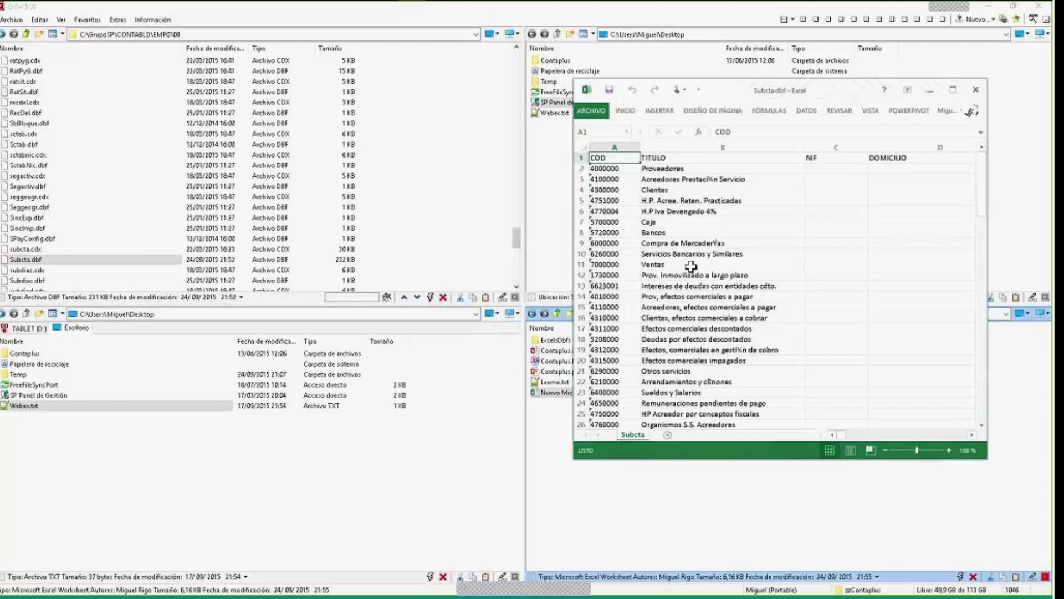
mouse_move(405, 5)
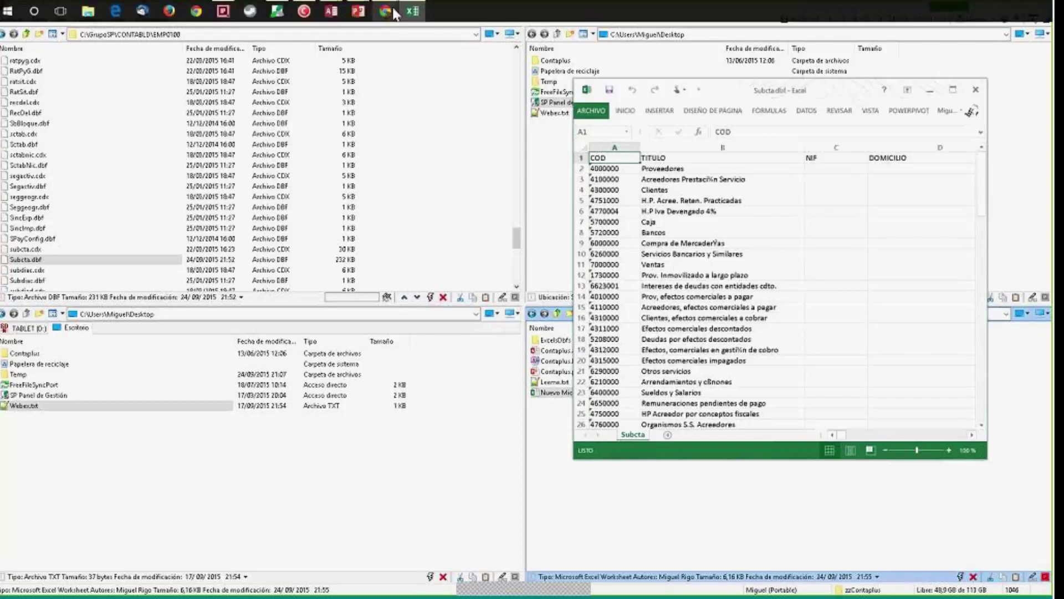
mouse_move(360, 12)
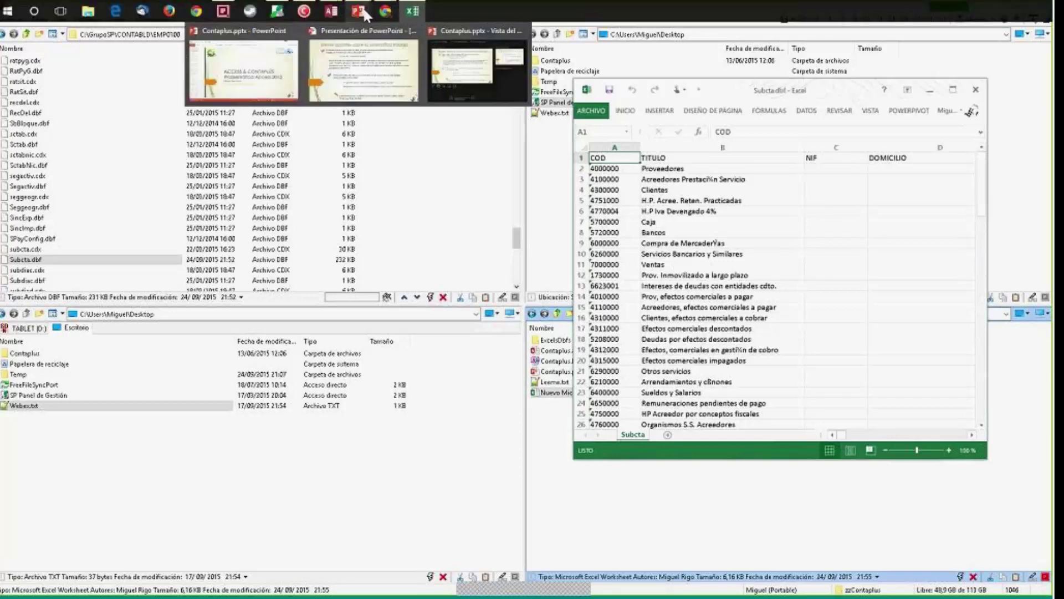
left_click(362, 78)
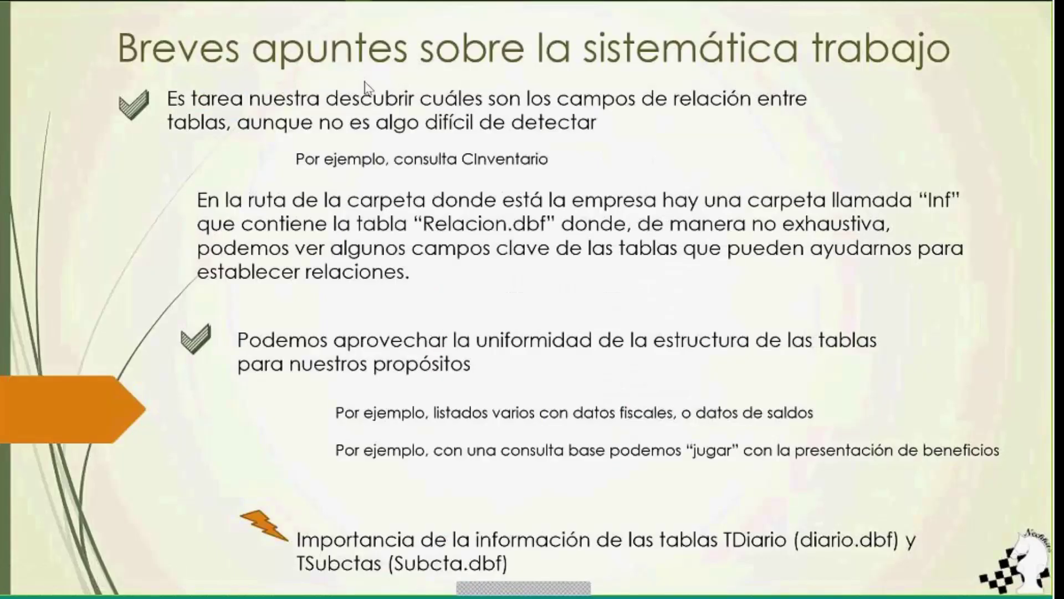